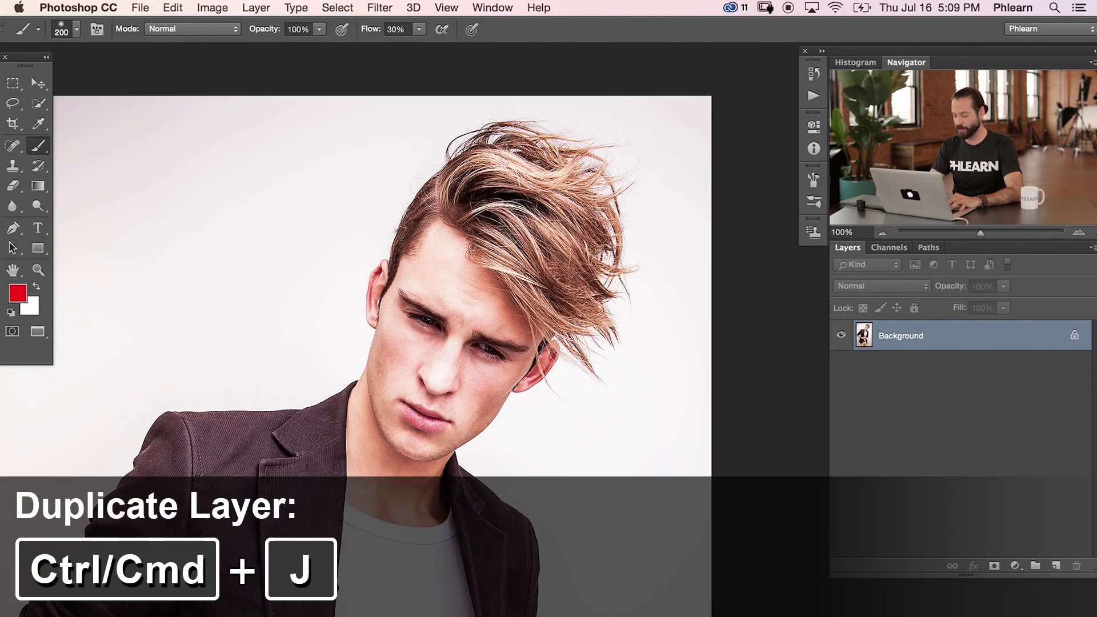
# Duplicate the Background layer and open the copy in the Liquify filter with the Forward Warp tool active.
pyautogui.press('super+j')
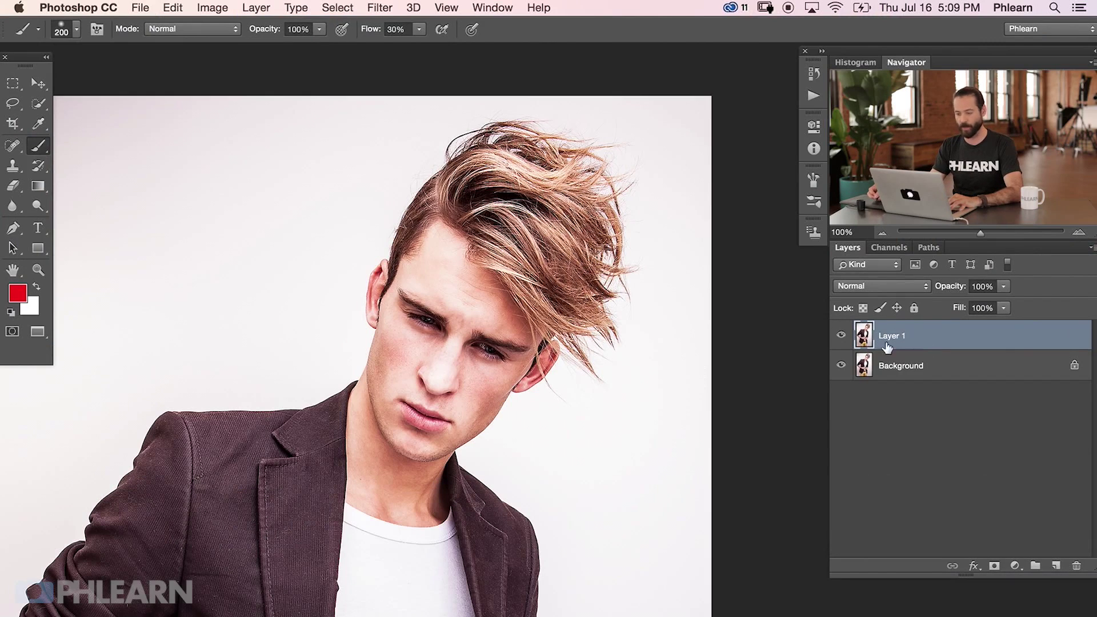
pyautogui.click(378, 8)
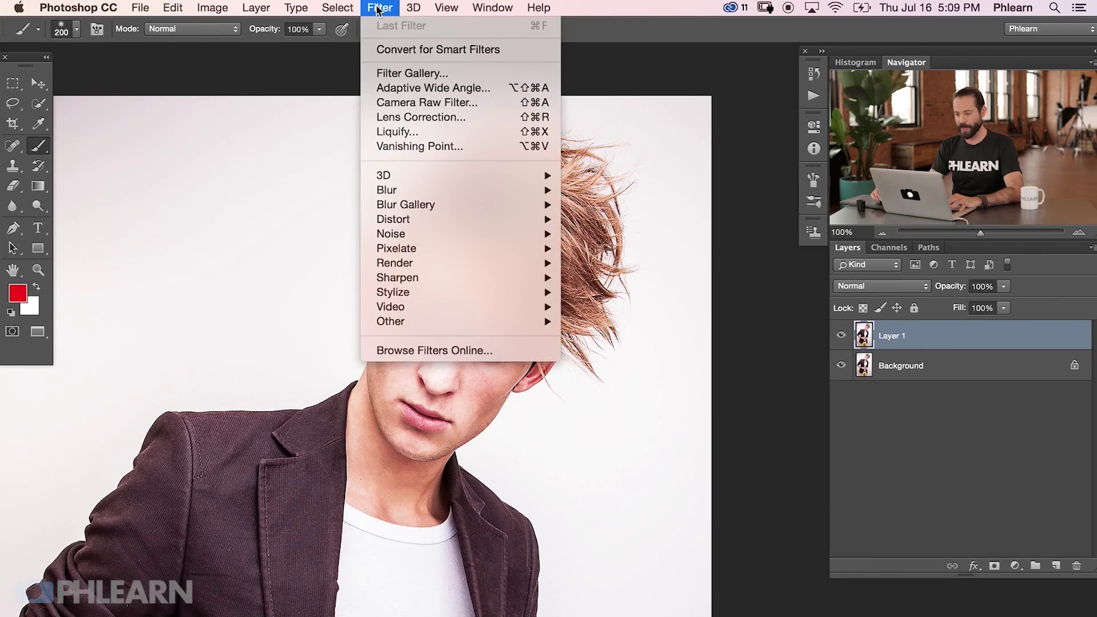
pyautogui.click(423, 130)
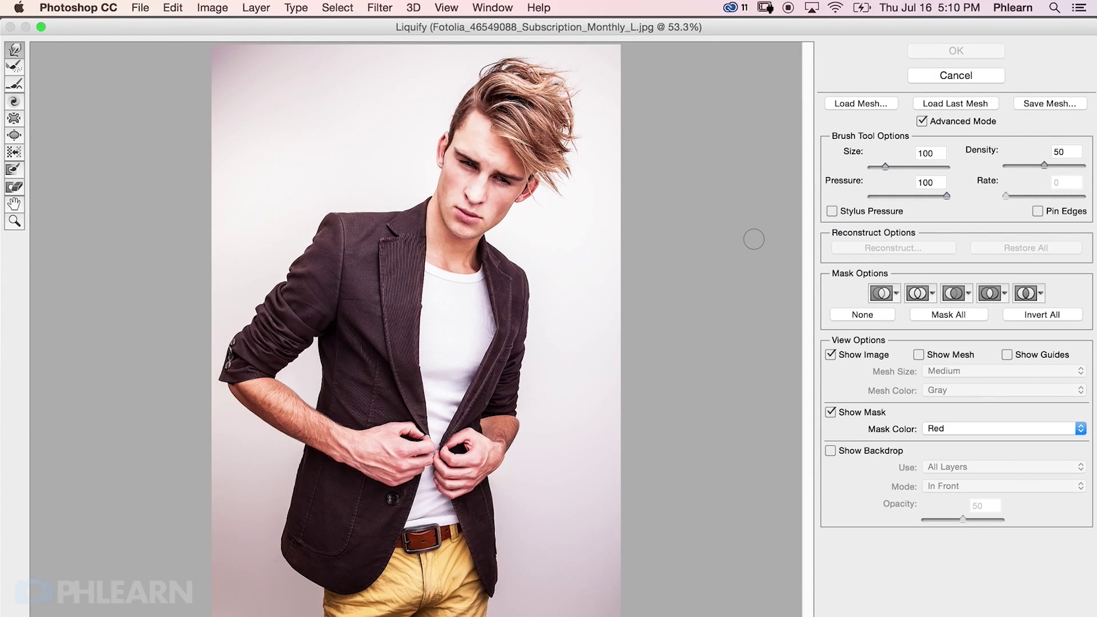
pyautogui.click(13, 50)
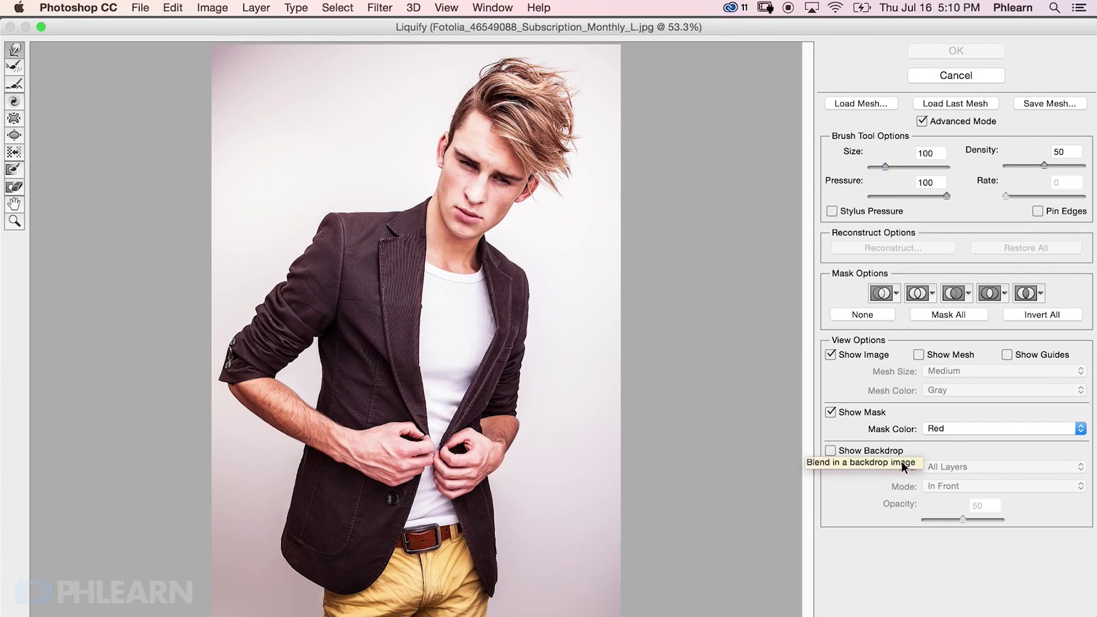
# Keep Liquify in Advanced Mode and set the warp brush to size 287, pressure 25 and density 25.
pyautogui.click(922, 121)
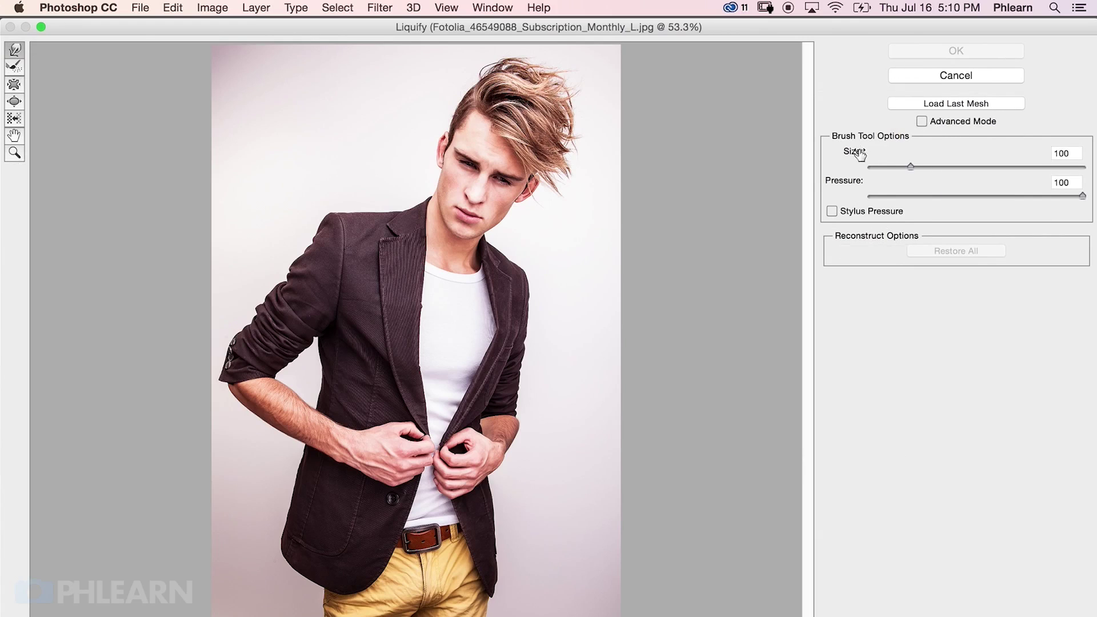
pyautogui.click(922, 121)
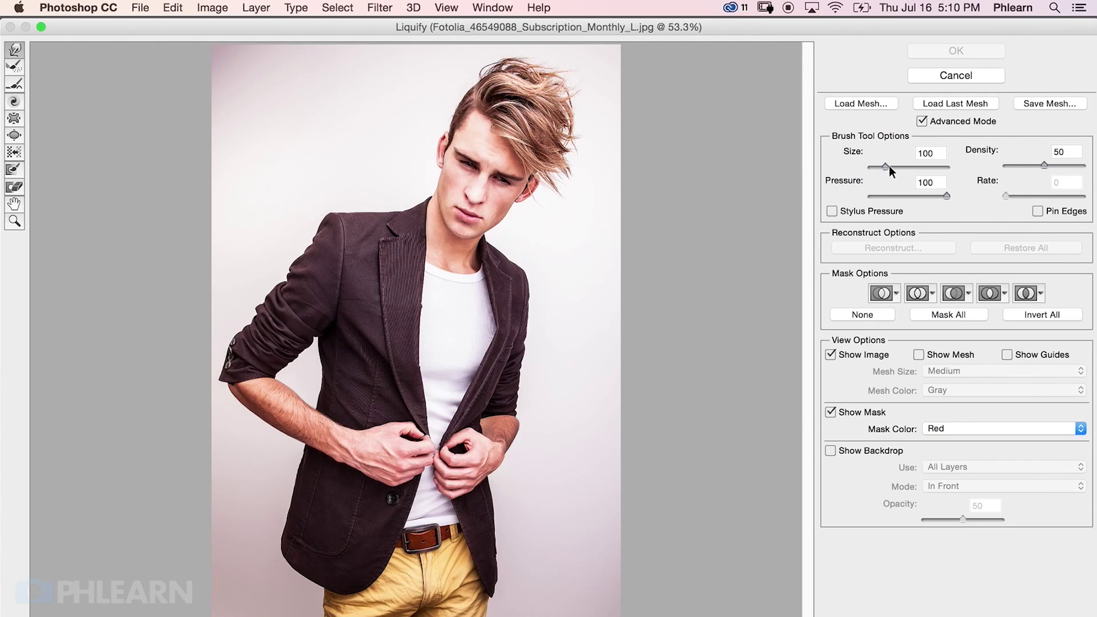
pyautogui.moveTo(902, 166); pyautogui.dragTo(904, 167)
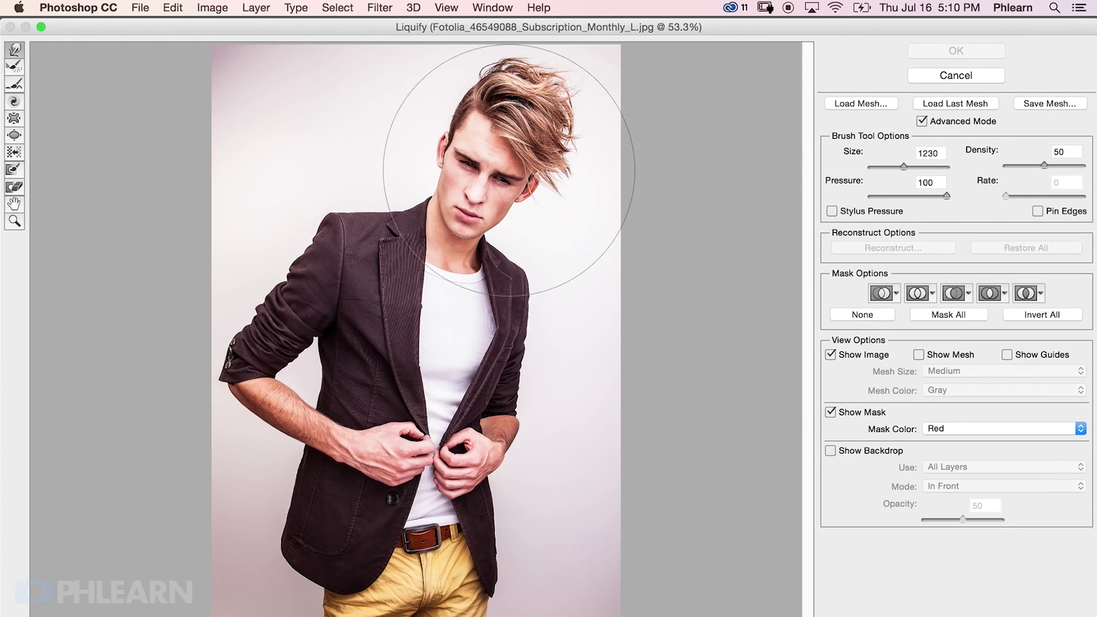
pyautogui.press('[')
pyautogui.press('[')
pyautogui.click(525, 155)
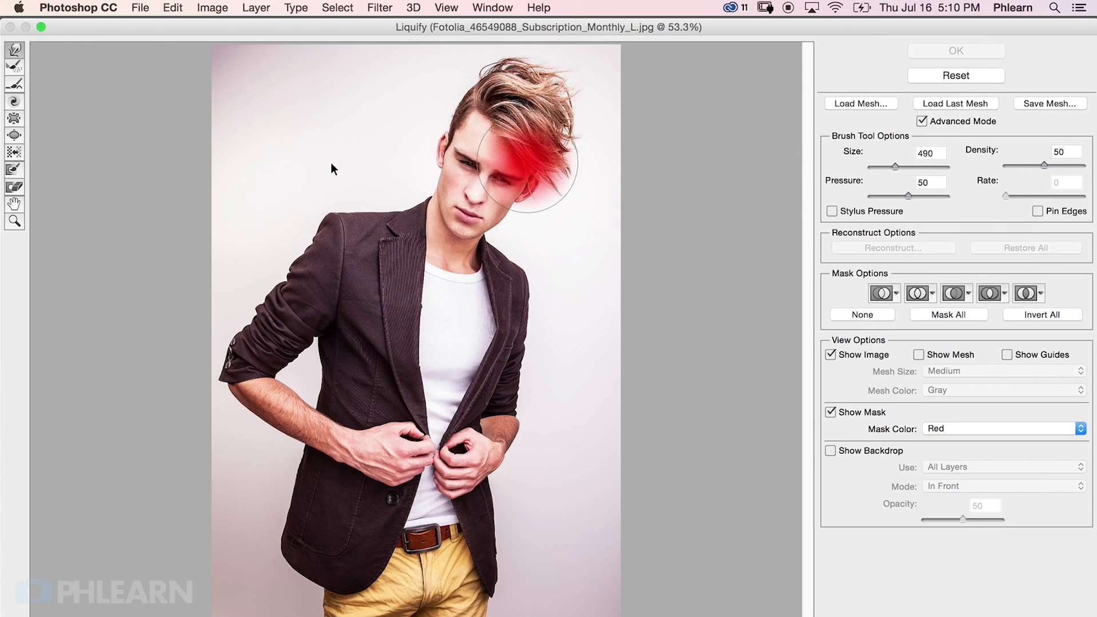
pyautogui.press('[')
pyautogui.moveTo(524, 163)
pyautogui.mouseDown()
pyautogui.moveTo(563, 106)
pyautogui.moveTo(534, 88)
pyautogui.mouseUp()
pyautogui.moveTo(891, 197); pyautogui.dragTo(888, 196)
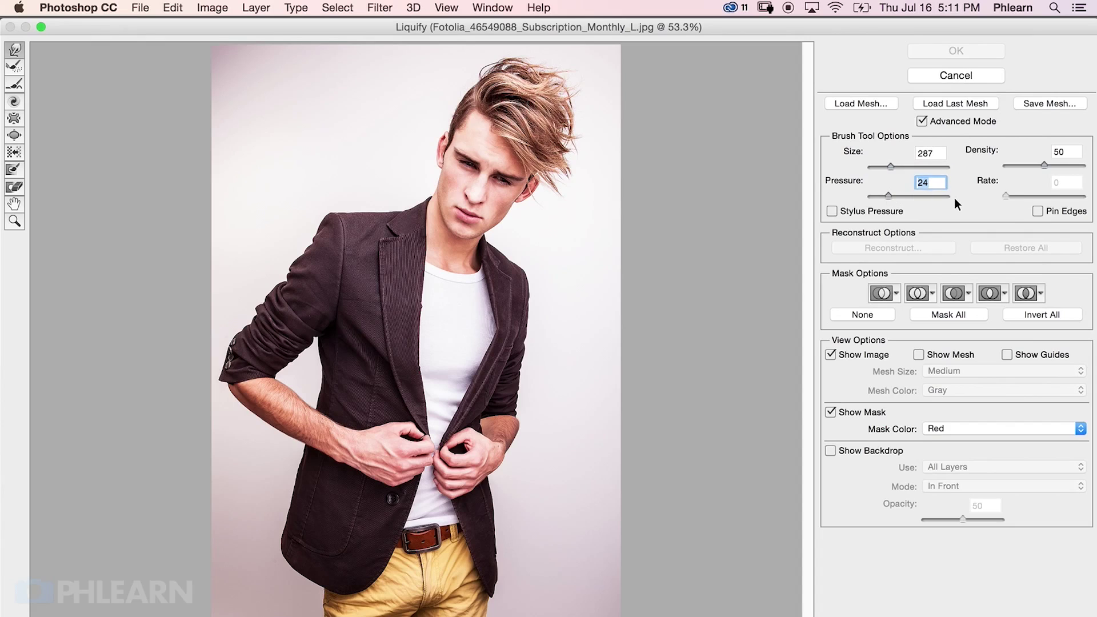
pyautogui.write('25')
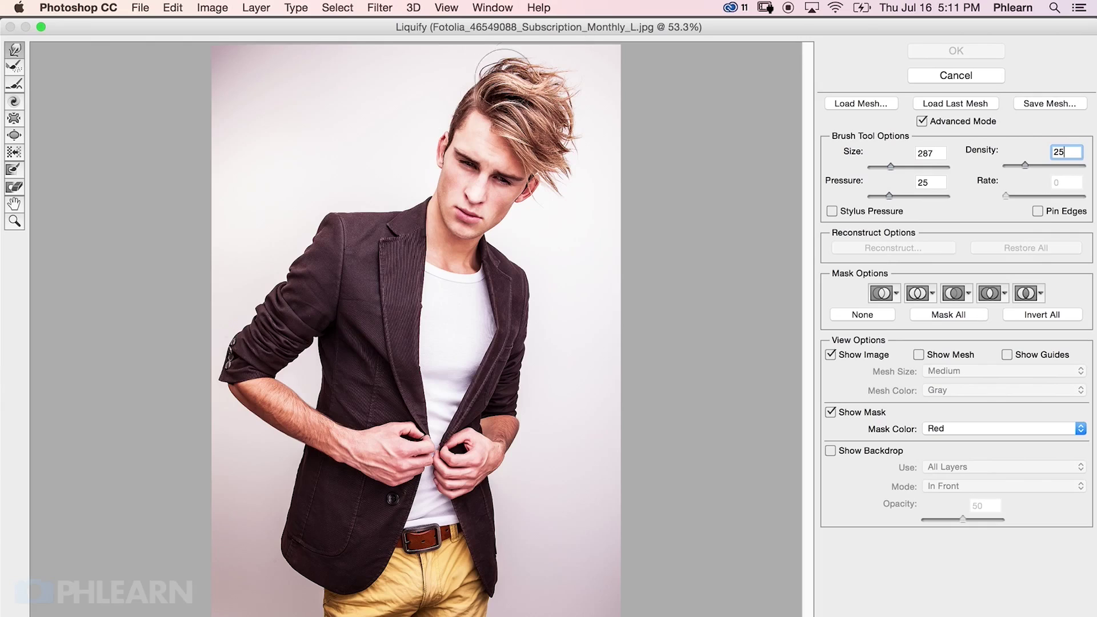
# Try Forward Warp strokes from the hair out toward the background, undoing each one.
pyautogui.press('super+equal')
pyautogui.press('super+equal')
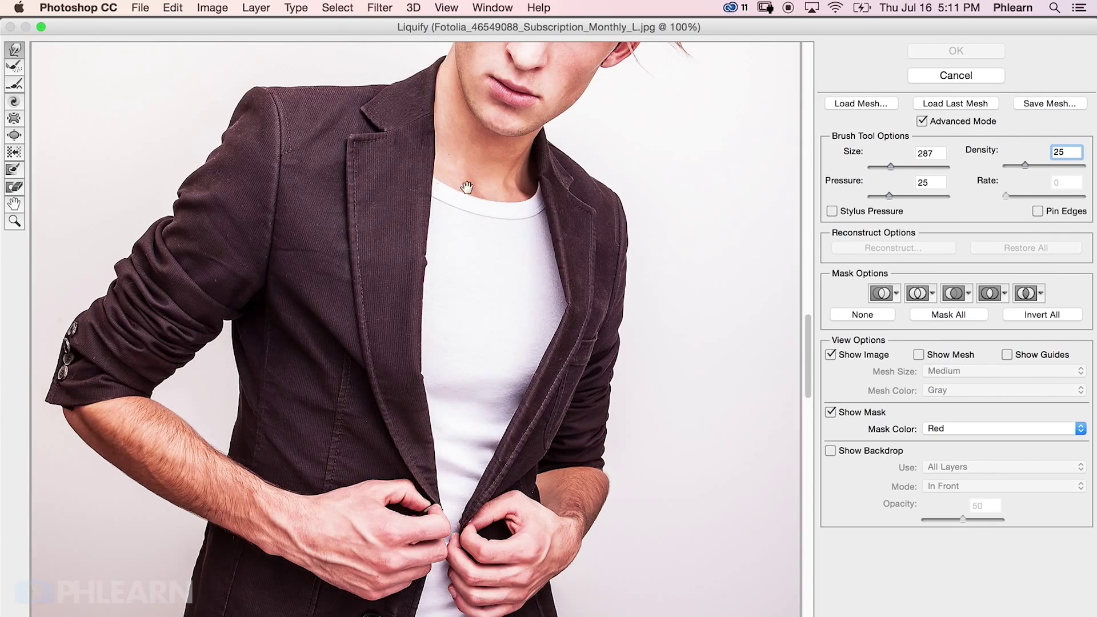
pyautogui.moveTo(460, 171)
pyautogui.mouseDown()
pyautogui.moveTo(474, 335)
pyautogui.moveTo(462, 396)
pyautogui.mouseUp()
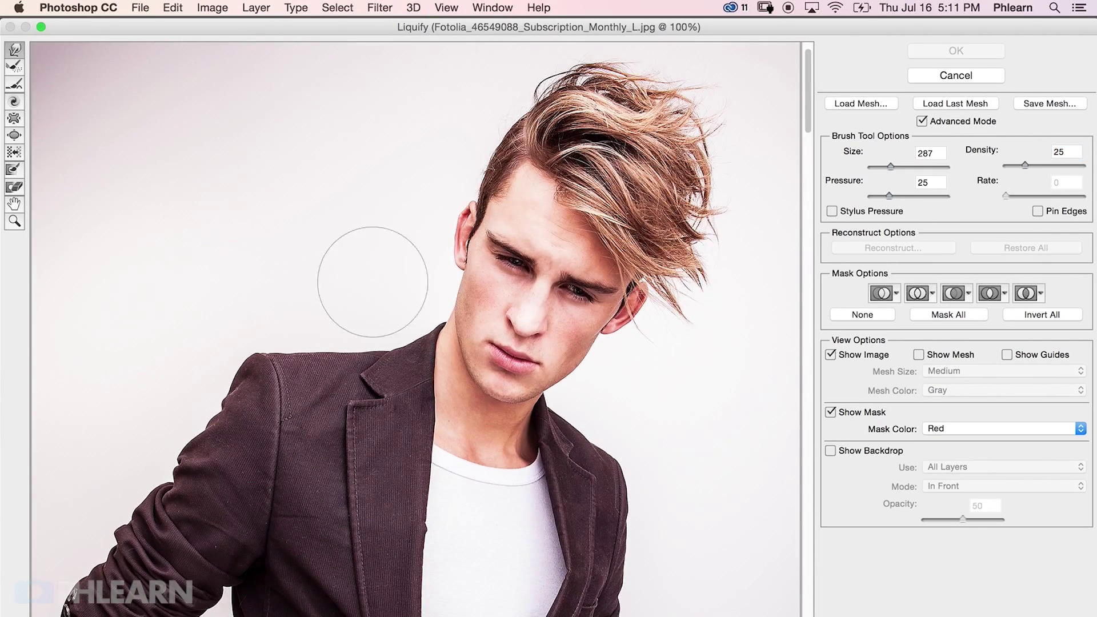
pyautogui.moveTo(618, 150); pyautogui.dragTo(774, 160)
pyautogui.press('super+z')
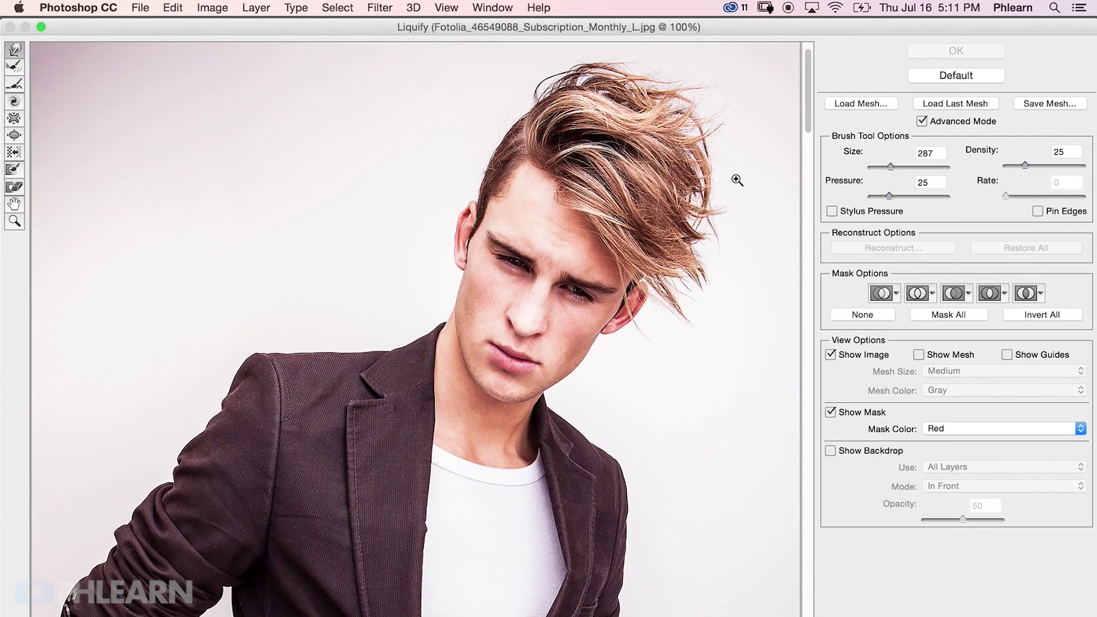
pyautogui.press('super+z')
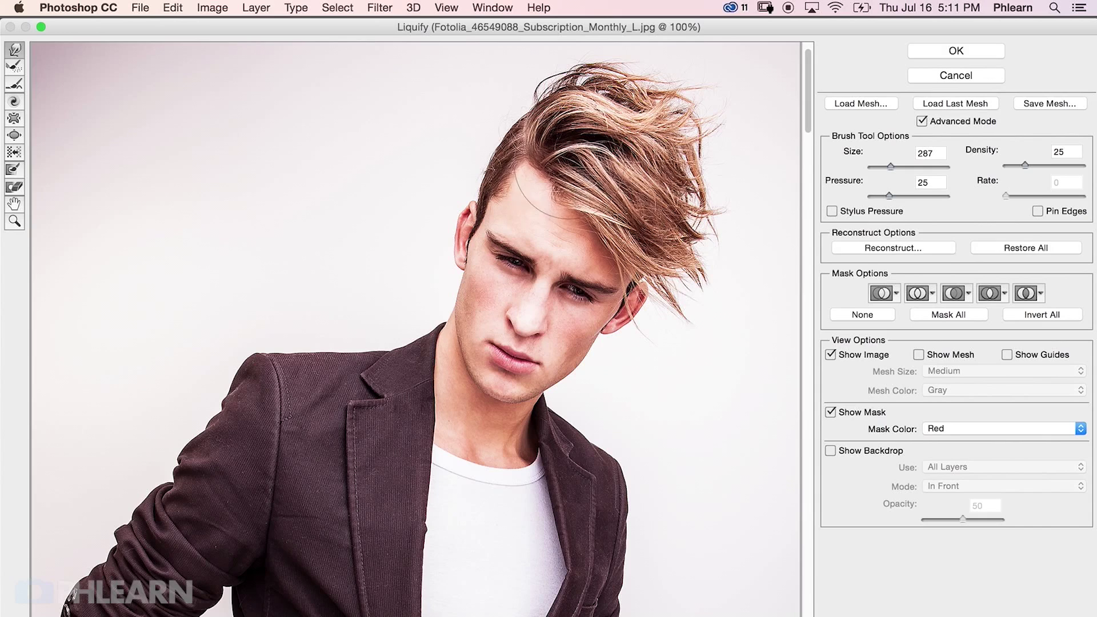
pyautogui.press('super+z')
pyautogui.press('super+z')
pyautogui.press('super+z')
pyautogui.moveTo(572, 178); pyautogui.dragTo(743, 174)
pyautogui.press('super+z')
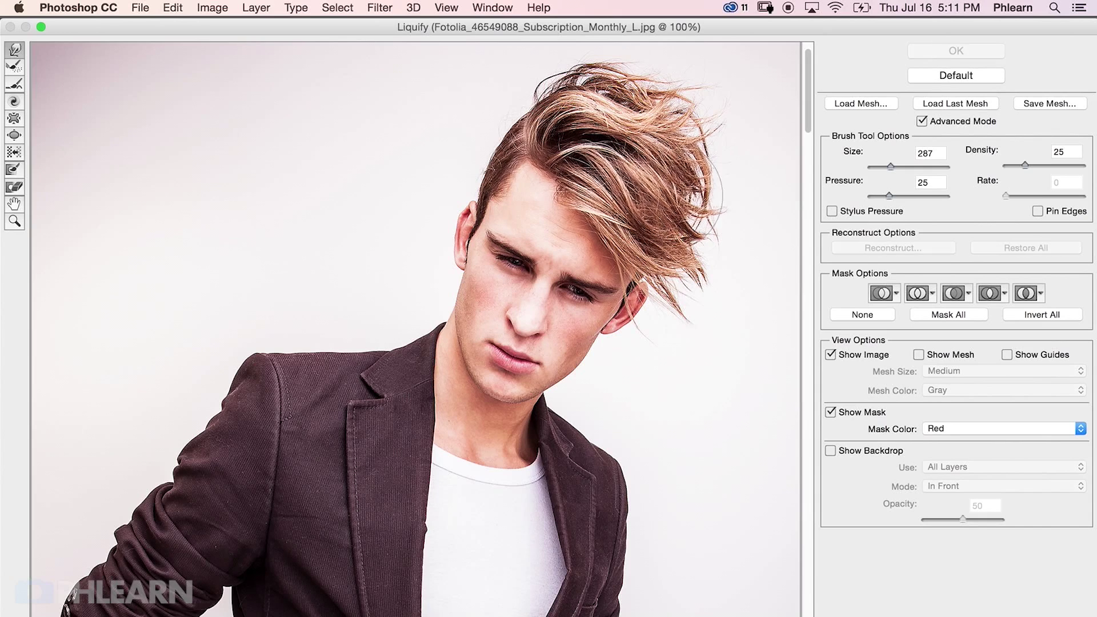
# Push the flyaway hair on the head's top and outer side inward with a size 347 warp brush, then reduce the brush to 265.
pyautogui.keyDown('ctrl'); pyautogui.keyDown('alt'); pyautogui.moveTo(525, 131); pyautogui.dragTo(542, 130); pyautogui.keyUp('alt'); pyautogui.keyUp('ctrl')
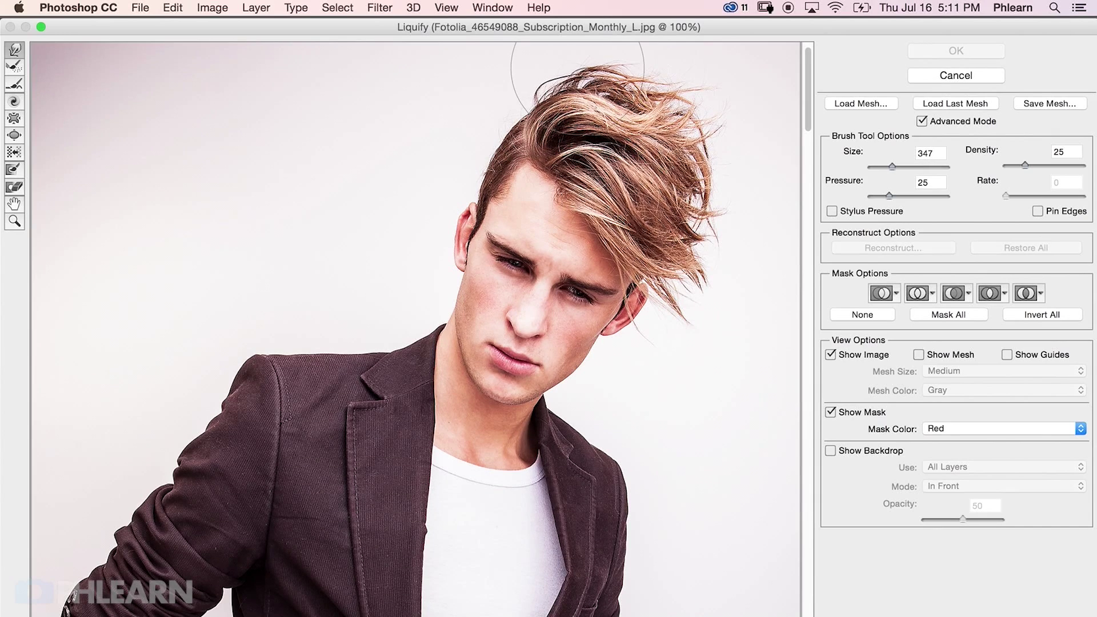
pyautogui.moveTo(574, 70)
pyautogui.mouseDown()
pyautogui.moveTo(547, 69)
pyautogui.moveTo(615, 60)
pyautogui.moveTo(509, 57)
pyautogui.moveTo(681, 86)
pyautogui.mouseUp()
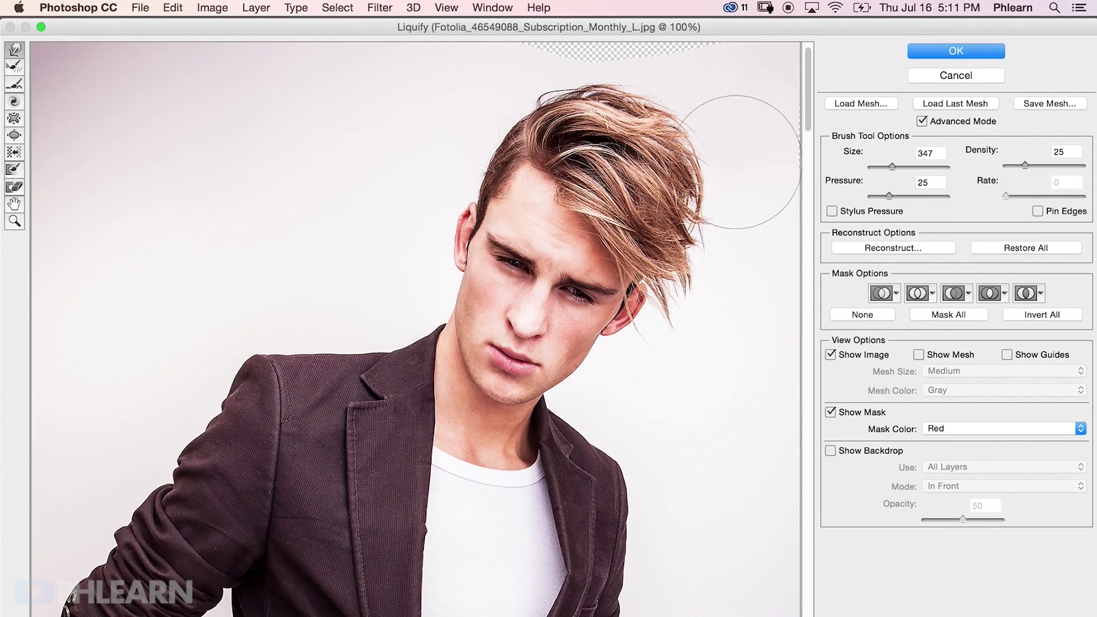
pyautogui.keyDown('ctrl'); pyautogui.keyDown('alt'); pyautogui.moveTo(699, 163); pyautogui.dragTo(623, 168); pyautogui.keyUp('alt'); pyautogui.keyUp('ctrl')
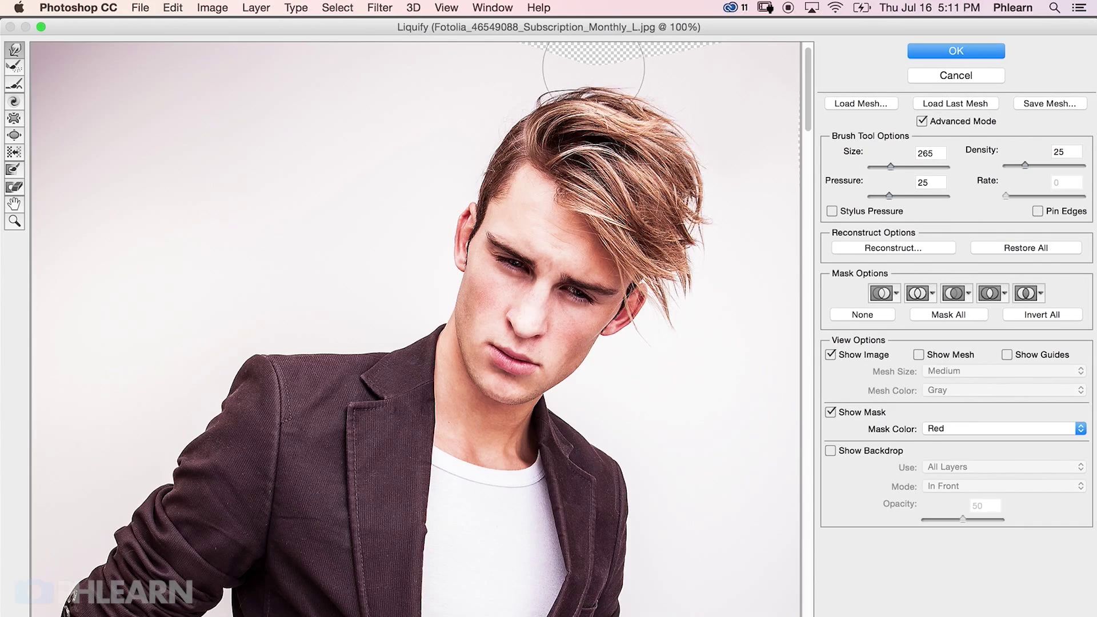
# Refine the hair outline at the crown, outer edge and lower tips using smaller warp brushes of size 170 and 148.
pyautogui.press('alt')
pyautogui.moveTo(608, 119); pyautogui.dragTo(538, 112)
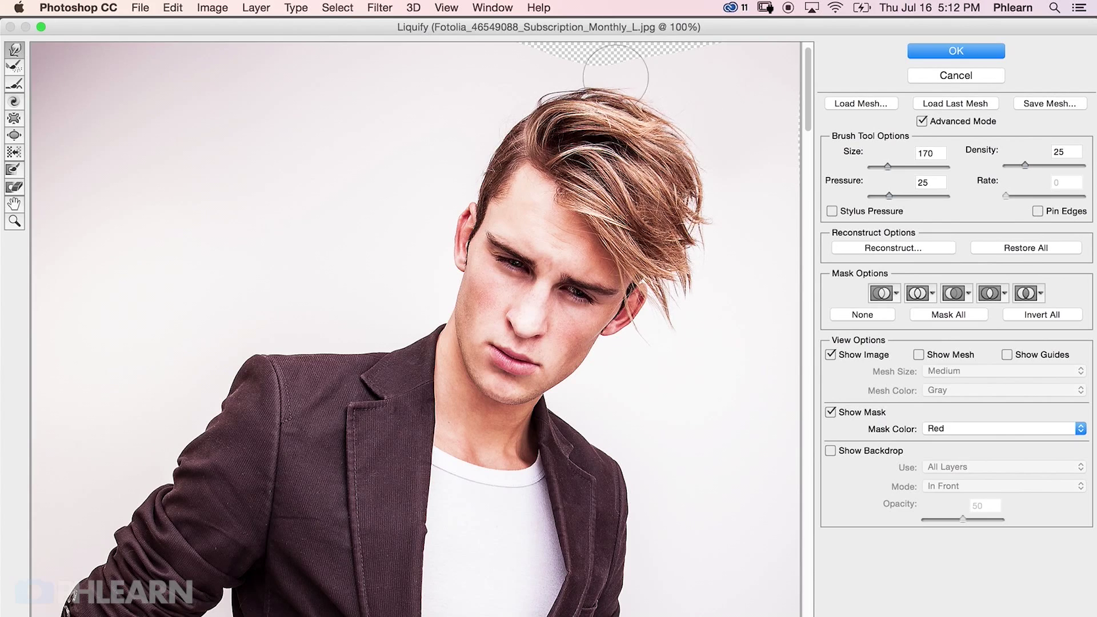
pyautogui.moveTo(534, 78); pyautogui.dragTo(590, 67)
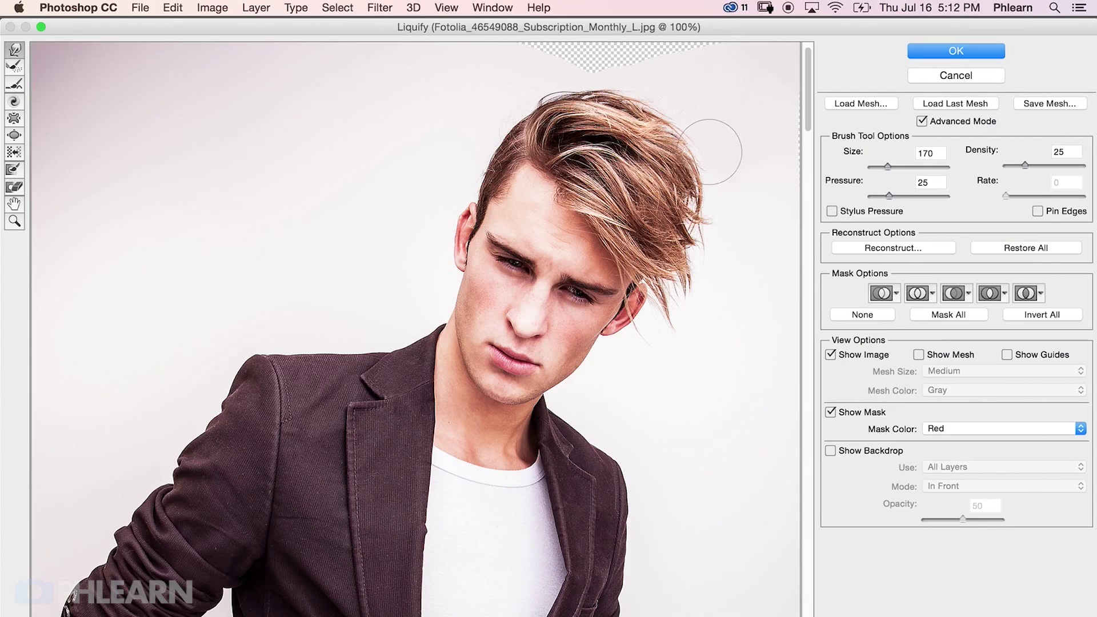
pyautogui.moveTo(697, 248)
pyautogui.mouseDown()
pyautogui.moveTo(697, 273)
pyautogui.moveTo(703, 266)
pyautogui.moveTo(696, 249)
pyautogui.moveTo(679, 279)
pyautogui.moveTo(699, 276)
pyautogui.moveTo(686, 269)
pyautogui.moveTo(703, 293)
pyautogui.moveTo(673, 325)
pyautogui.mouseUp()
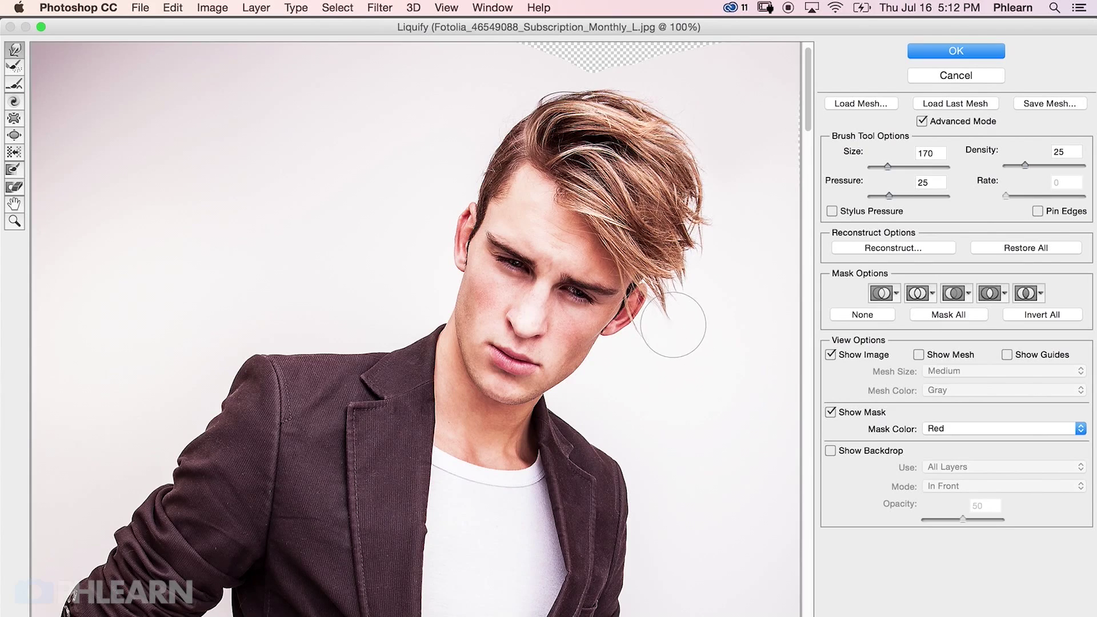
pyautogui.moveTo(702, 145); pyautogui.dragTo(680, 137)
pyautogui.press('[')
pyautogui.press('[')
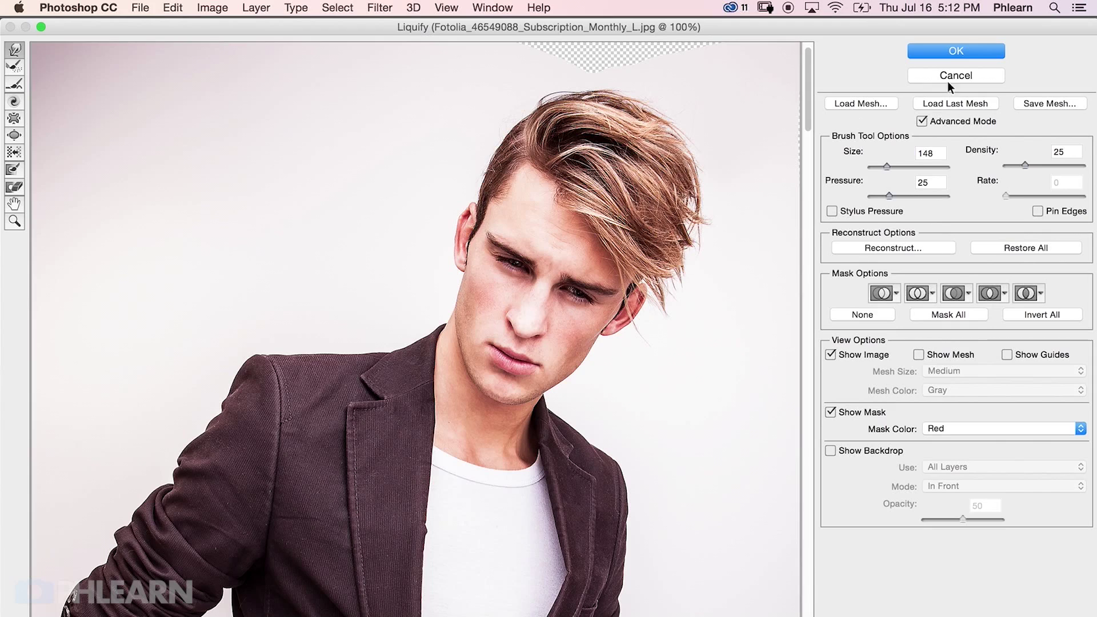
# Apply the Liquify changes and compare the reshaped hair with the original by hiding and showing Layer 1.
pyautogui.click(959, 50)
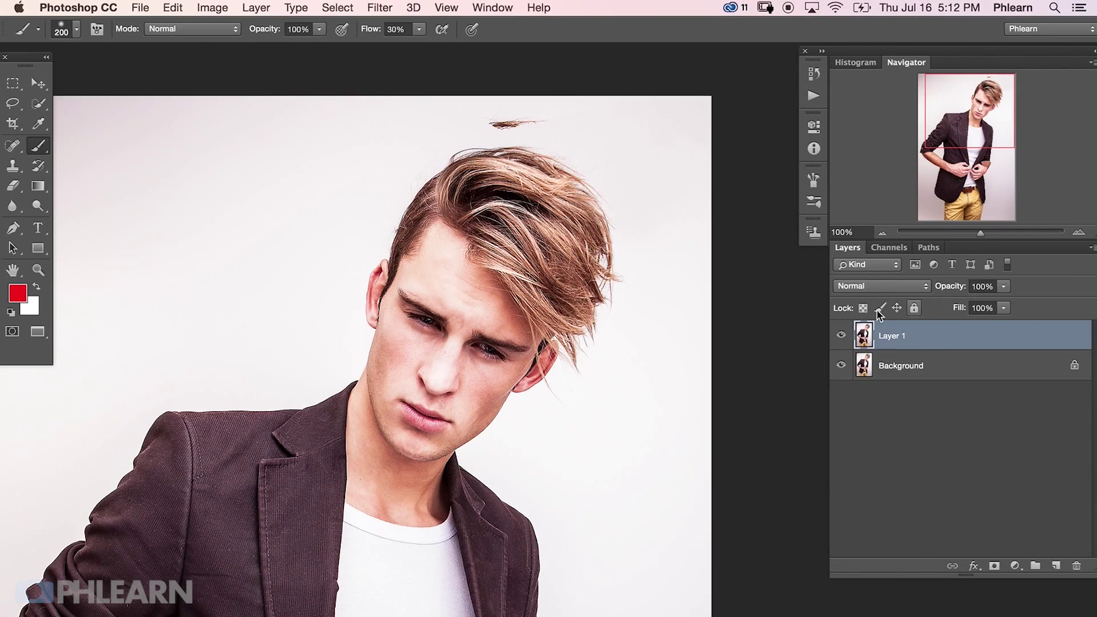
pyautogui.click(841, 336)
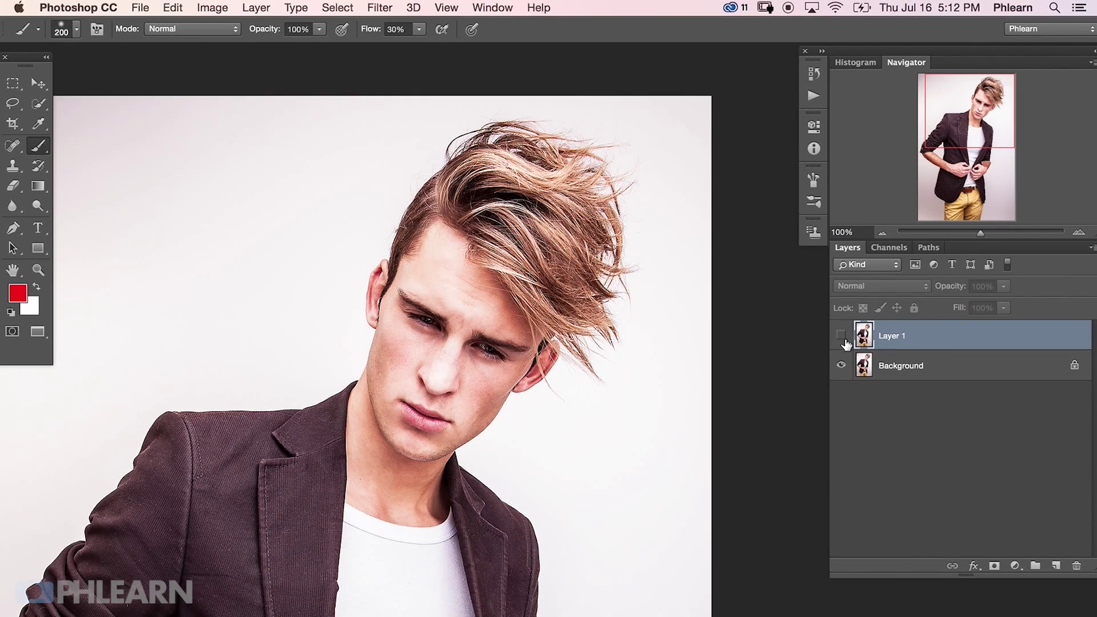
pyautogui.click(841, 336)
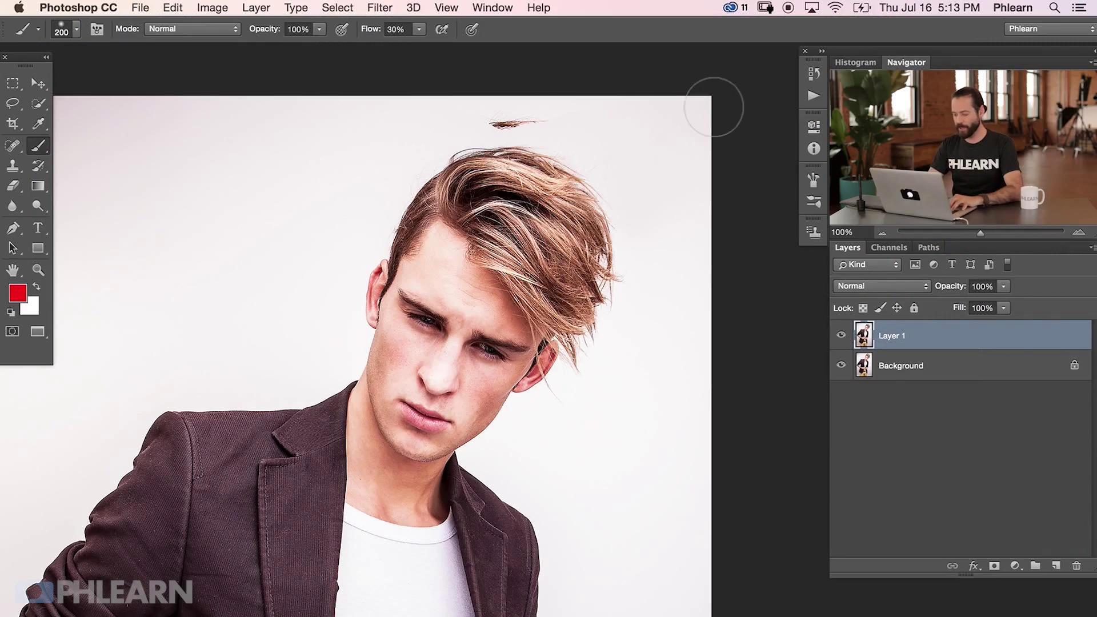
# Add a new empty layer above Layer 1 and inspect the detached hair fragment above the head at 200% zoom.
pyautogui.press('alt+shift+super+n')
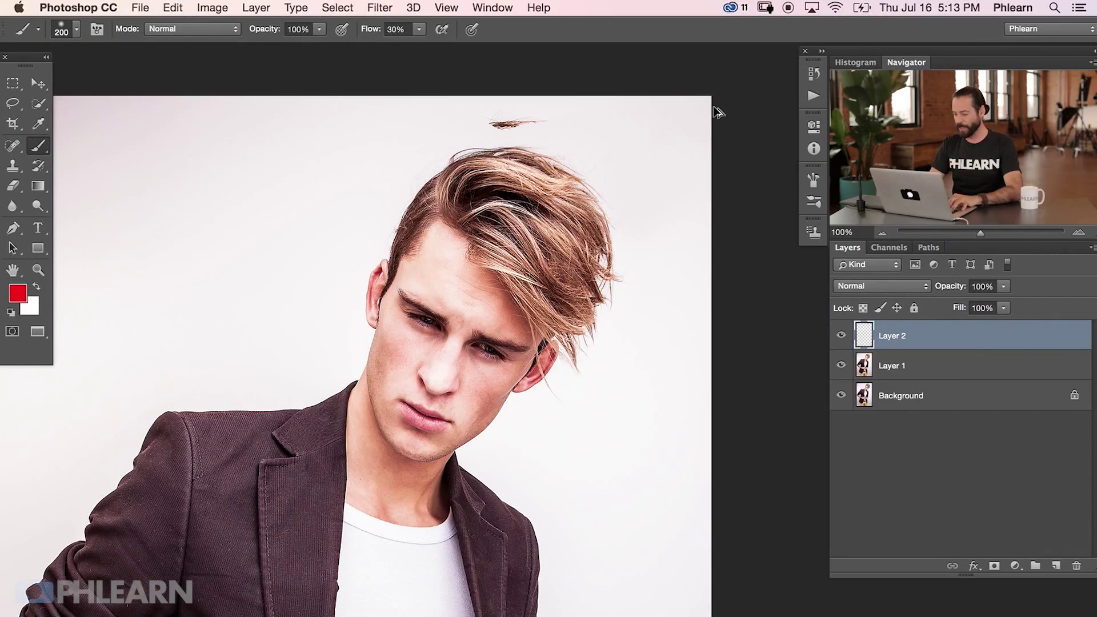
pyautogui.press('super+equal')
pyautogui.press('super+equal')
pyautogui.press('super+minus')
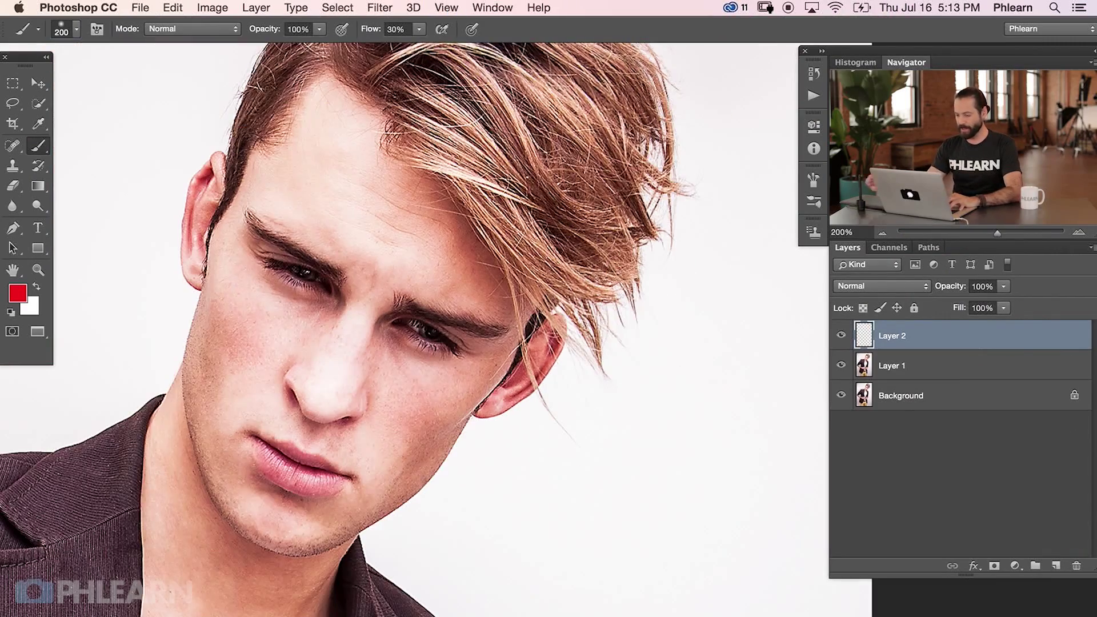
pyautogui.scroll(10, 486, 258)
pyautogui.click(487, 247)
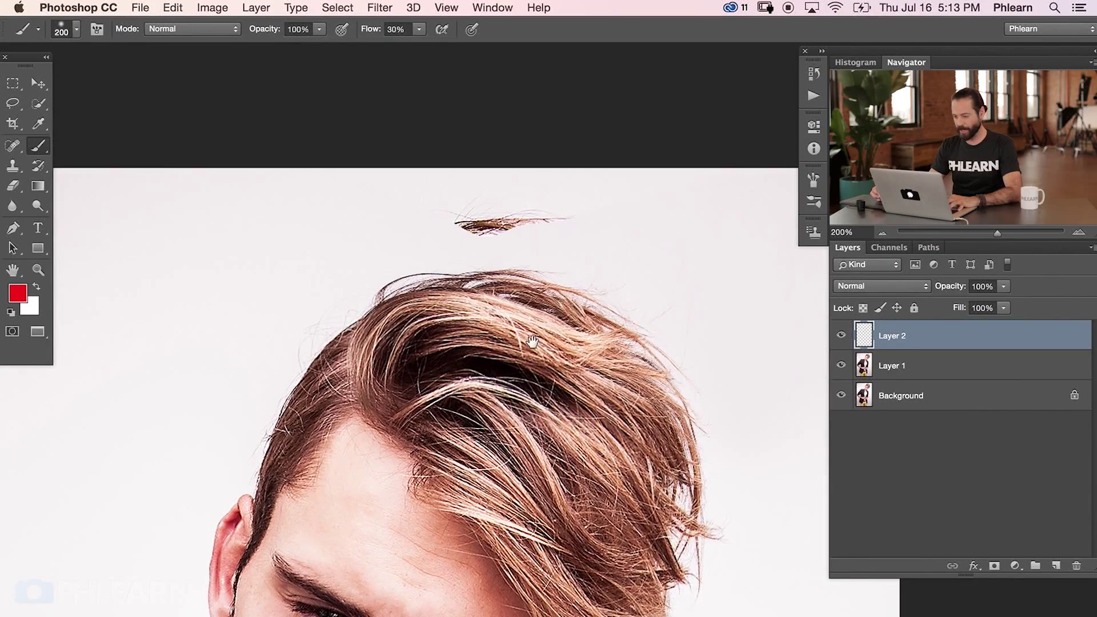
pyautogui.moveTo(487, 247); pyautogui.dragTo(428, 222)
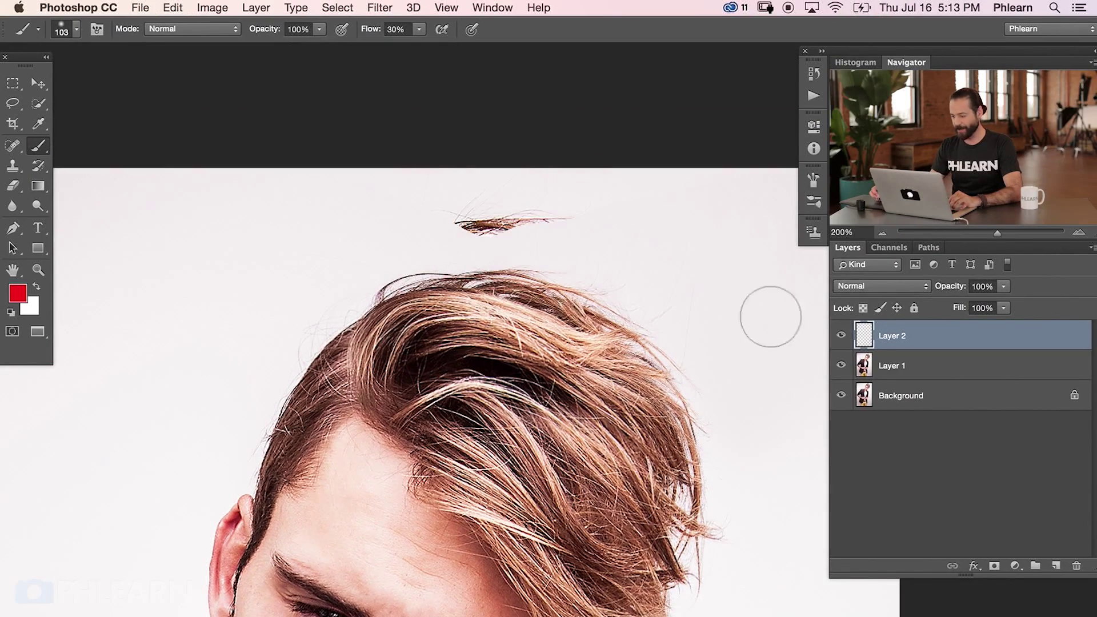
pyautogui.click(840, 369)
pyautogui.click(838, 368)
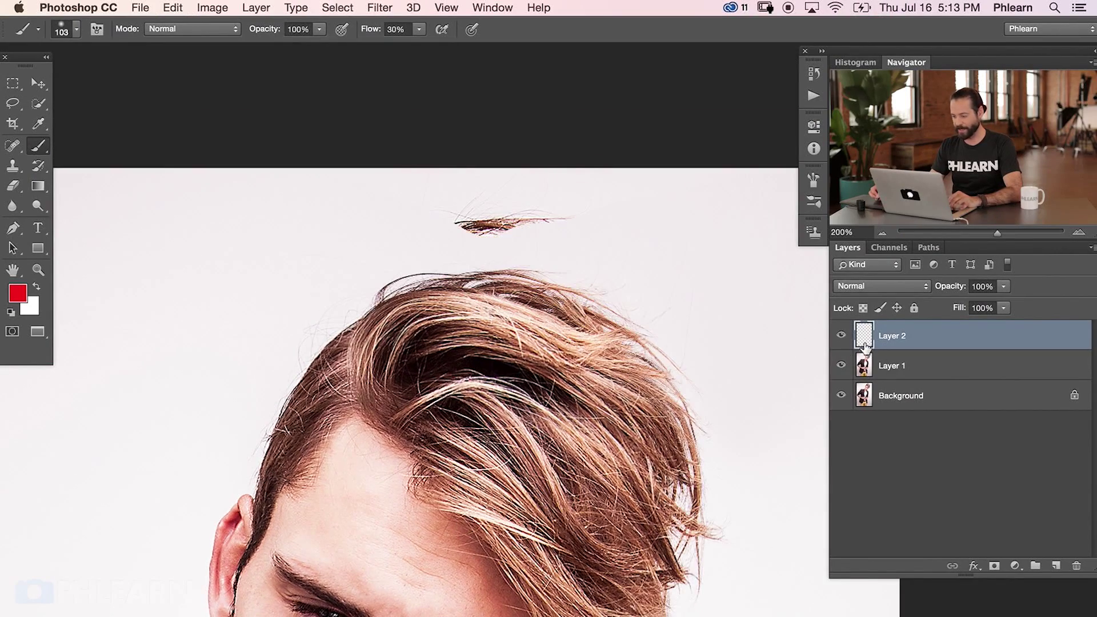
# Clone clean background over the floating hair fragment above the head with a size 37 Clone Stamp sampling Current & Below.
pyautogui.press('s')
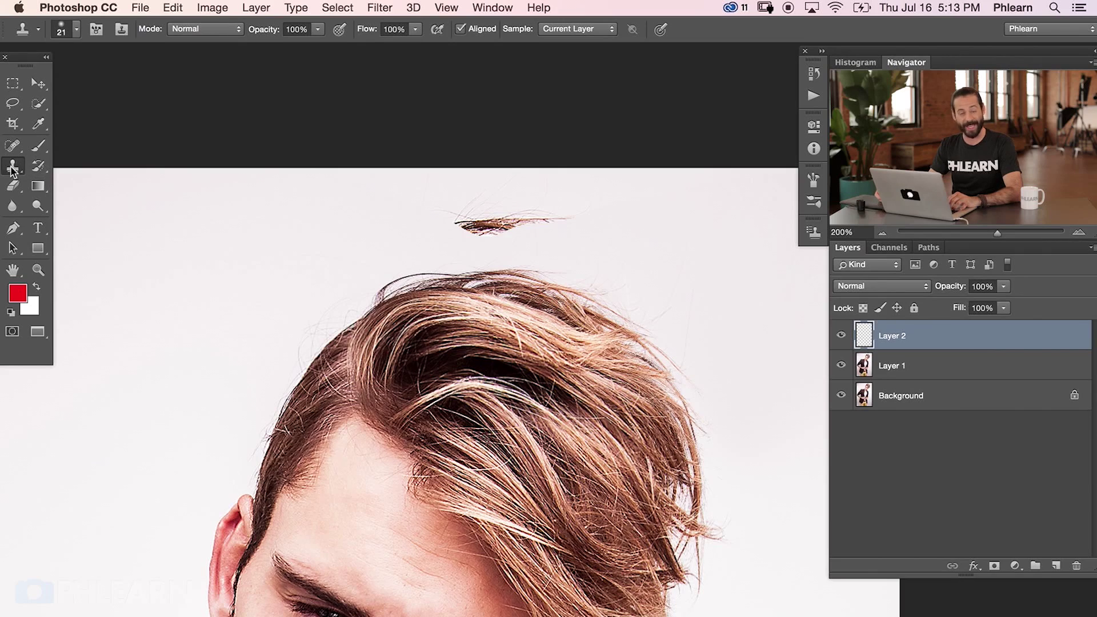
pyautogui.click(579, 32)
pyautogui.click(586, 41)
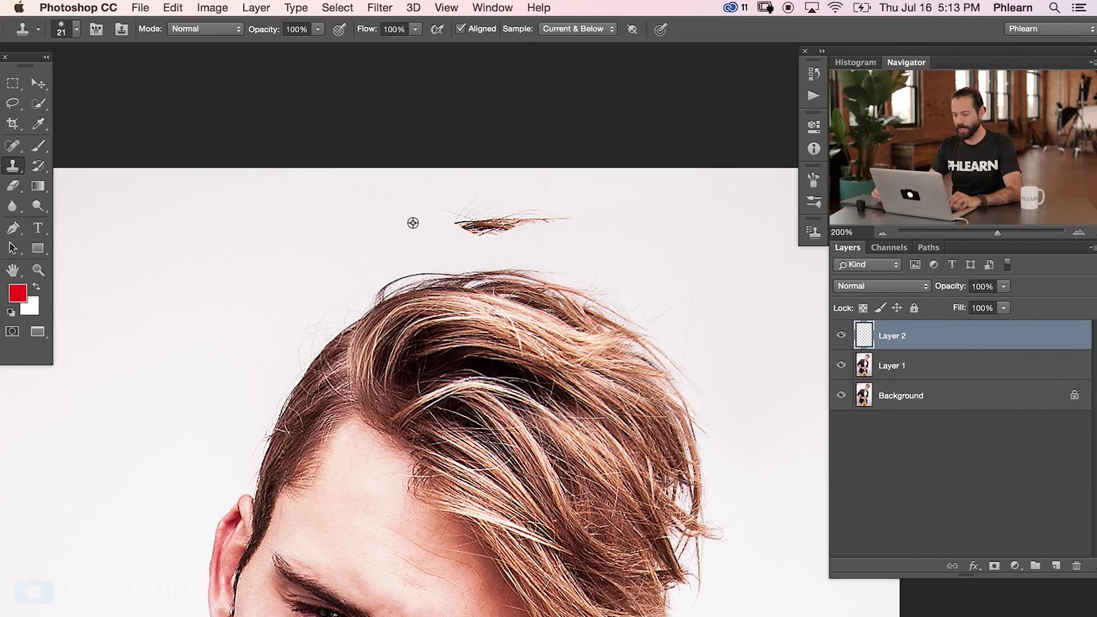
pyautogui.moveTo(366, 231); pyautogui.dragTo(370, 218)
pyautogui.keyDown('alt'); pyautogui.click(362, 214); pyautogui.keyUp('alt')
pyautogui.moveTo(508, 231)
pyautogui.mouseDown()
pyautogui.moveTo(466, 235)
pyautogui.moveTo(503, 198)
pyautogui.moveTo(503, 223)
pyautogui.moveTo(594, 221)
pyautogui.mouseUp()
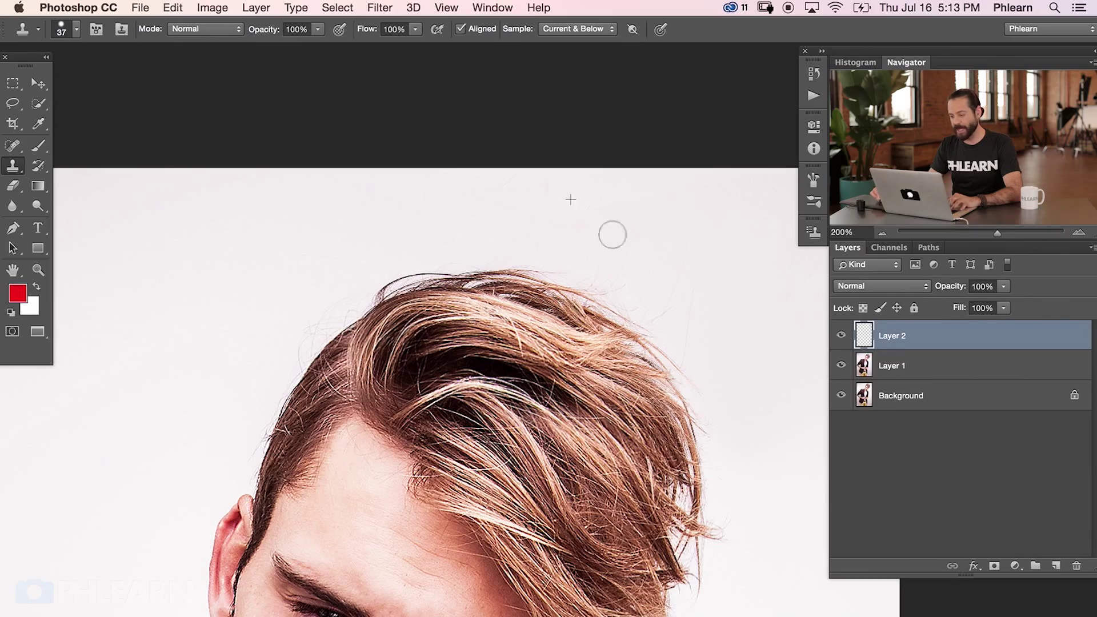
# Clone clean background over the flyaway strands along the hair edge between the crown and the ear with a size 38 Clone Stamp.
pyautogui.moveTo(384, 248); pyautogui.dragTo(315, 138)
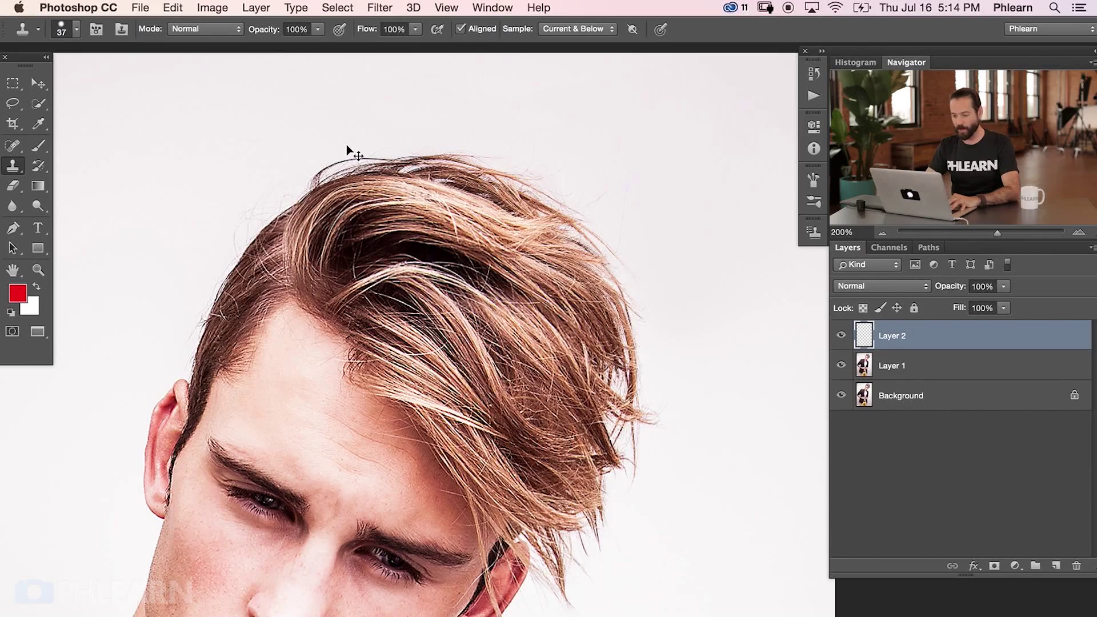
pyautogui.hscroll(-5, 249, 227)
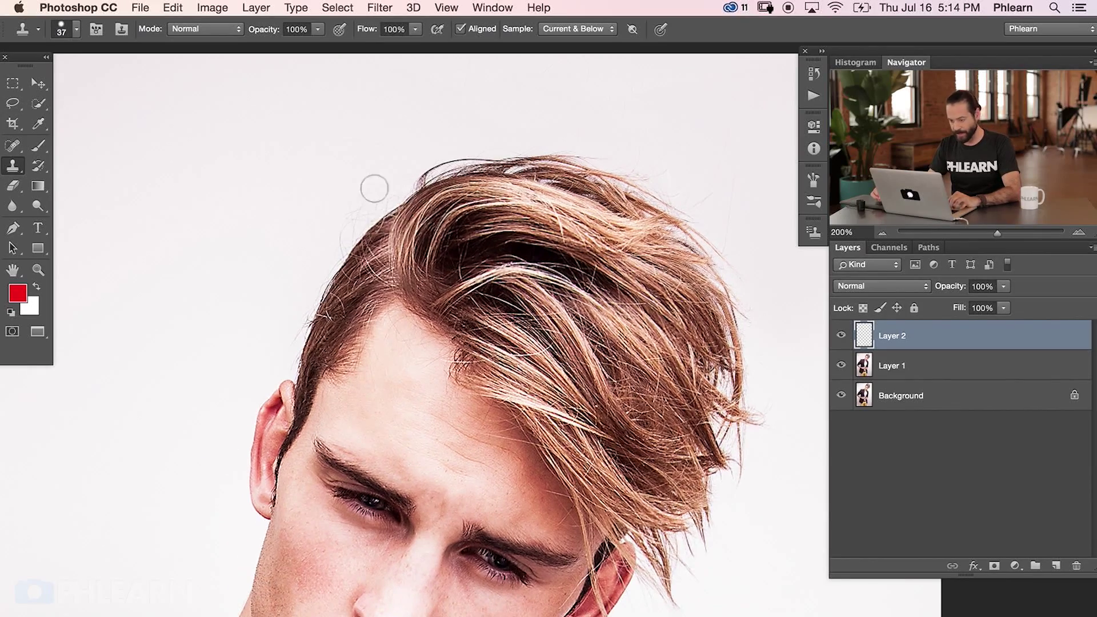
pyautogui.press('super+equal')
pyautogui.hscroll(-6, 235, 200)
pyautogui.scroll(4, 236, 200)
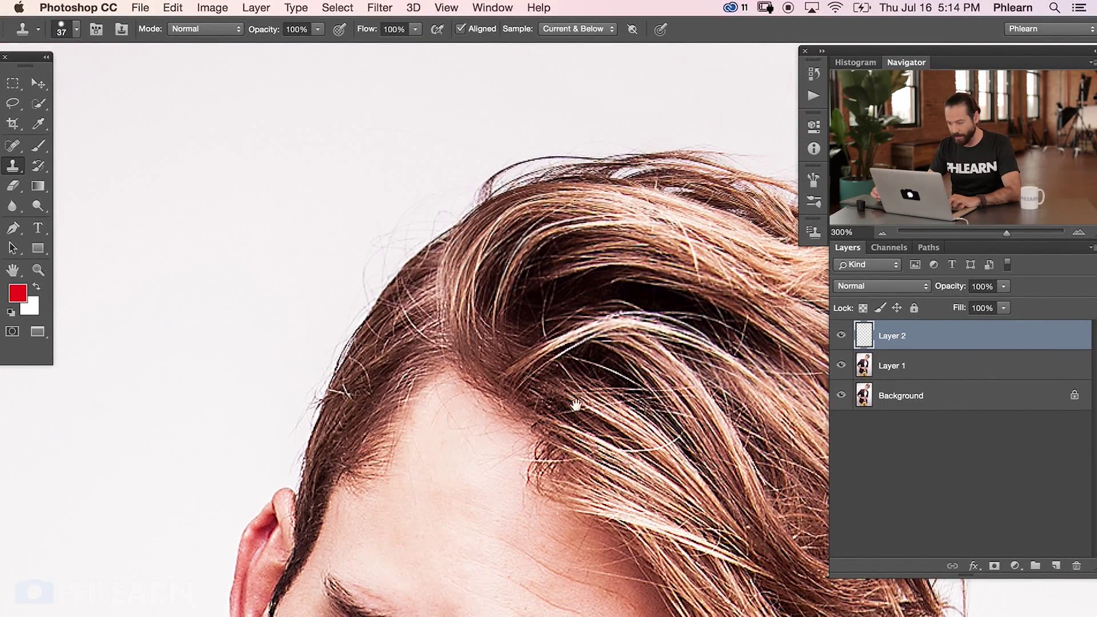
pyautogui.moveTo(587, 400); pyautogui.dragTo(416, 418)
pyautogui.press('super+minus')
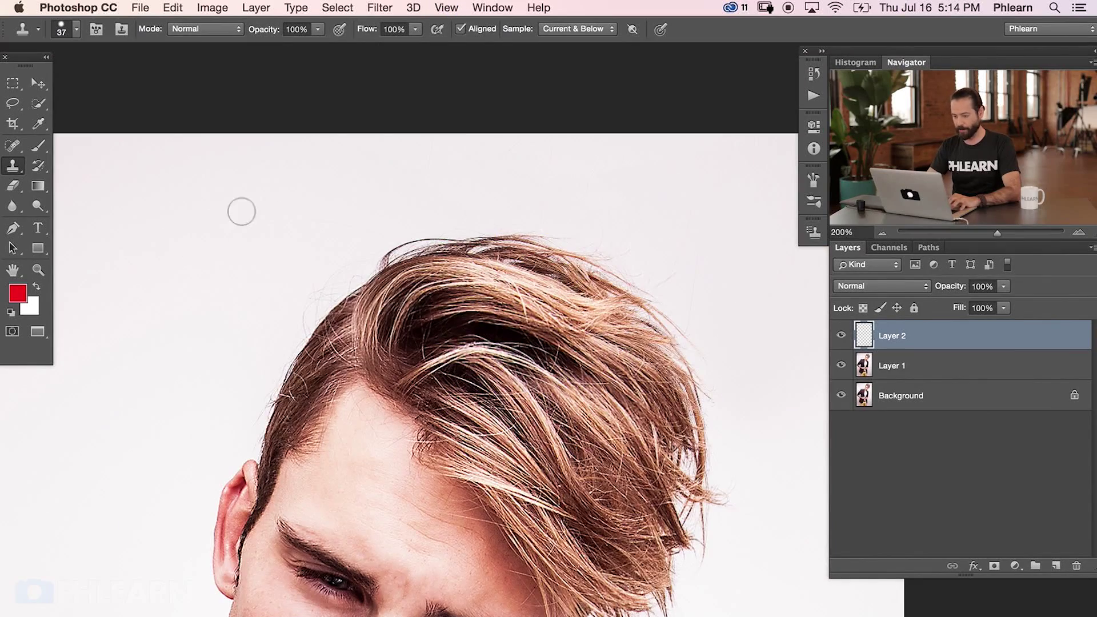
pyautogui.scroll(-2, 240, 229)
pyautogui.hscroll(-3, 240, 228)
pyautogui.moveTo(324, 211); pyautogui.dragTo(330, 233)
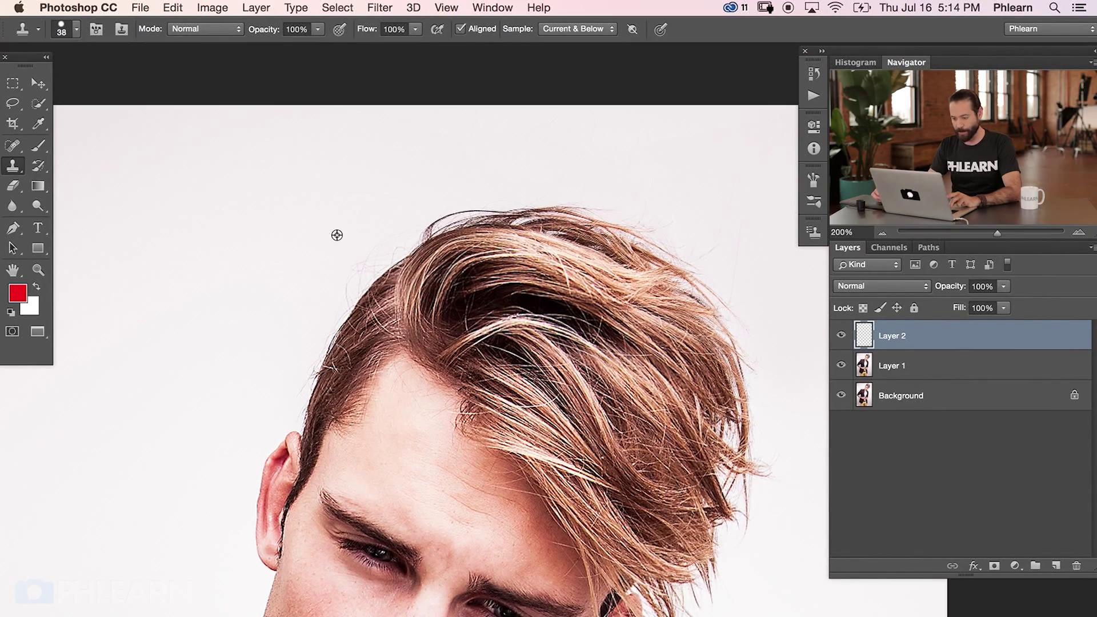
pyautogui.moveTo(343, 233)
pyautogui.mouseDown()
pyautogui.moveTo(397, 240)
pyautogui.moveTo(339, 294)
pyautogui.moveTo(368, 272)
pyautogui.moveTo(316, 331)
pyautogui.moveTo(327, 322)
pyautogui.moveTo(296, 382)
pyautogui.mouseUp()
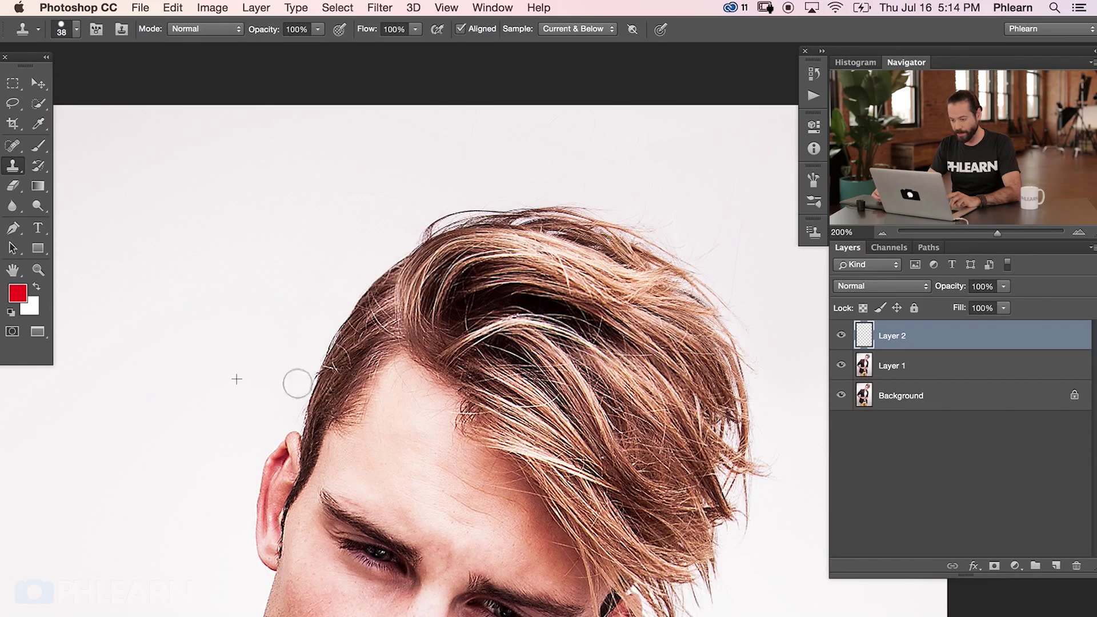
# Raise the hardness of the 38 px Clone Stamp brush to 85%.
pyautogui.scroll(-5, 391, 120)
pyautogui.hscroll(5, 391, 120)
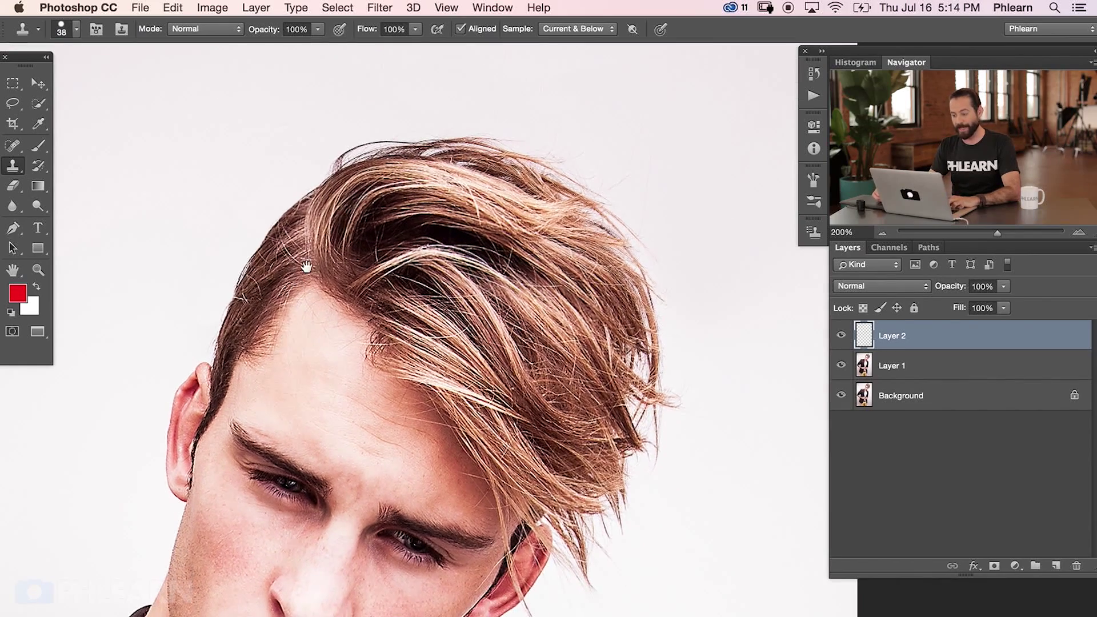
pyautogui.rightClick(290, 163)
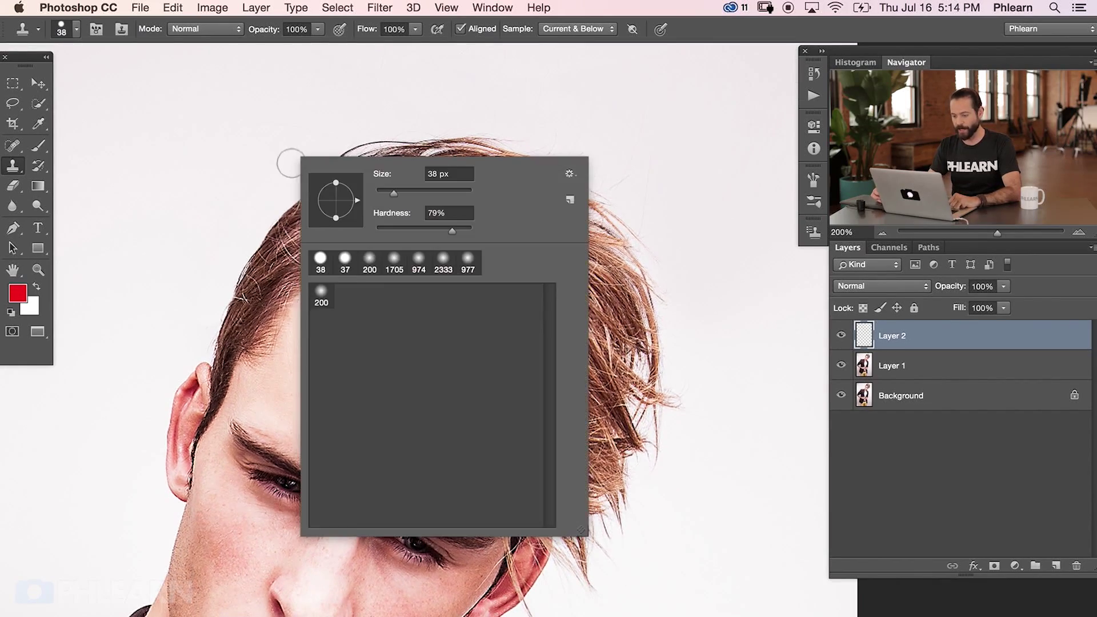
pyautogui.moveTo(453, 229); pyautogui.dragTo(459, 232)
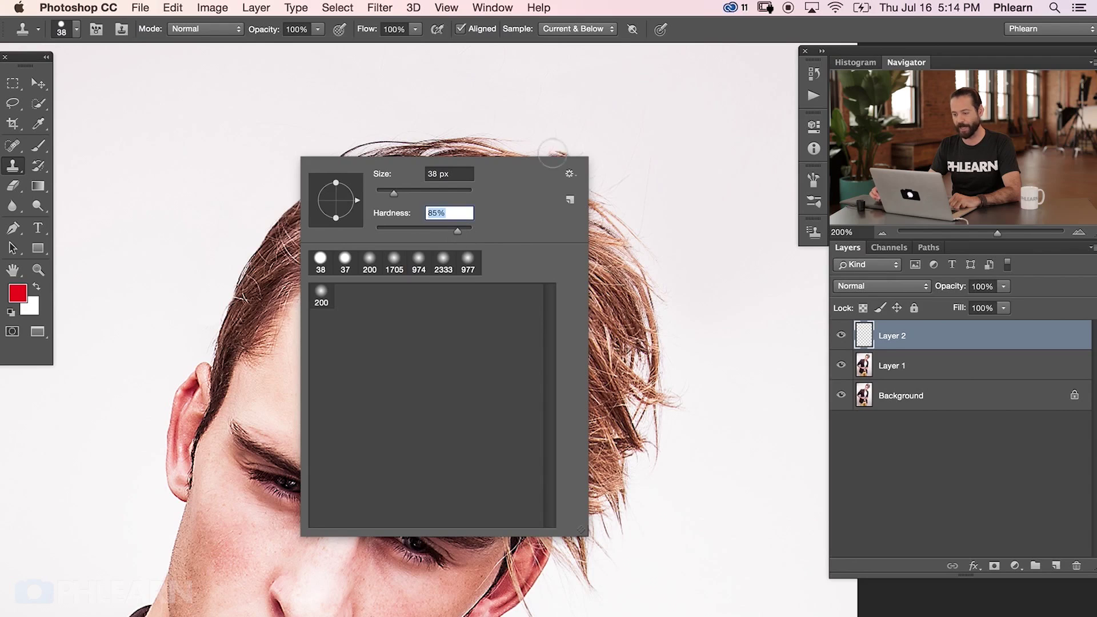
pyautogui.press('Return')
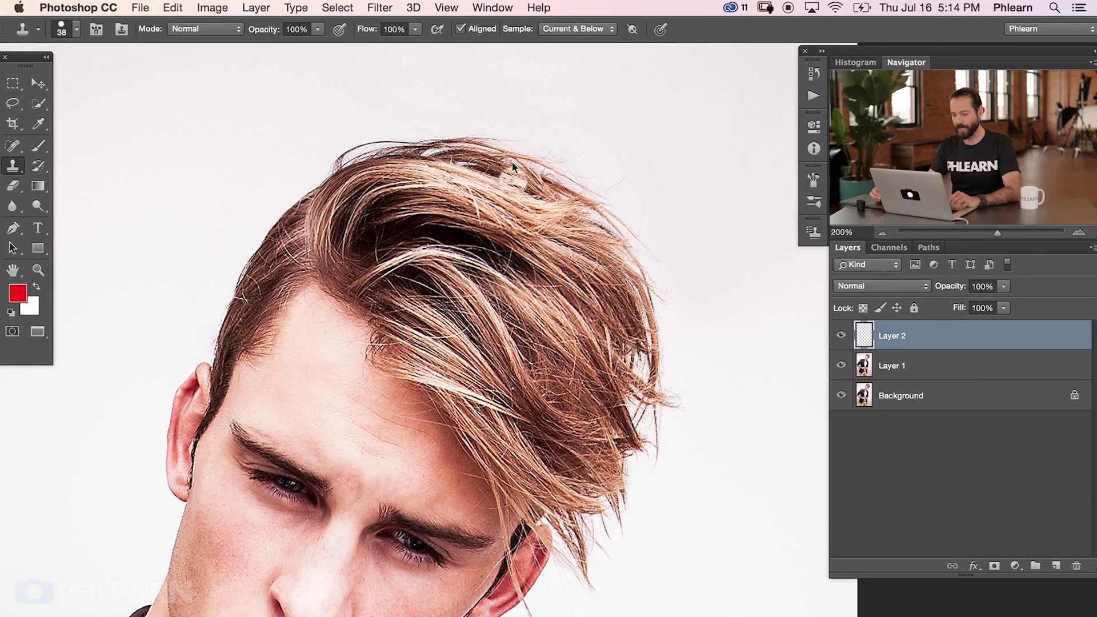
# Clone background over the remaining stray hairs along the crown and outer hair edge with a size 19 brush, undoing a misplaced stroke.
pyautogui.press(']')
pyautogui.press(']')
pyautogui.press(']')
pyautogui.press(']')
pyautogui.press(']')
pyautogui.press(']')
pyautogui.press(']')
pyautogui.keyDown('alt'); pyautogui.click(255, 210); pyautogui.keyUp('alt')
pyautogui.moveTo(293, 177)
pyautogui.mouseDown()
pyautogui.moveTo(243, 243)
pyautogui.moveTo(201, 314)
pyautogui.moveTo(290, 174)
pyautogui.moveTo(210, 285)
pyautogui.moveTo(279, 275)
pyautogui.moveTo(281, 285)
pyautogui.moveTo(286, 251)
pyautogui.moveTo(283, 317)
pyautogui.moveTo(291, 219)
pyautogui.moveTo(235, 250)
pyautogui.moveTo(190, 247)
pyautogui.moveTo(268, 209)
pyautogui.mouseUp()
pyautogui.click(255, 245)
pyautogui.press('super+z')
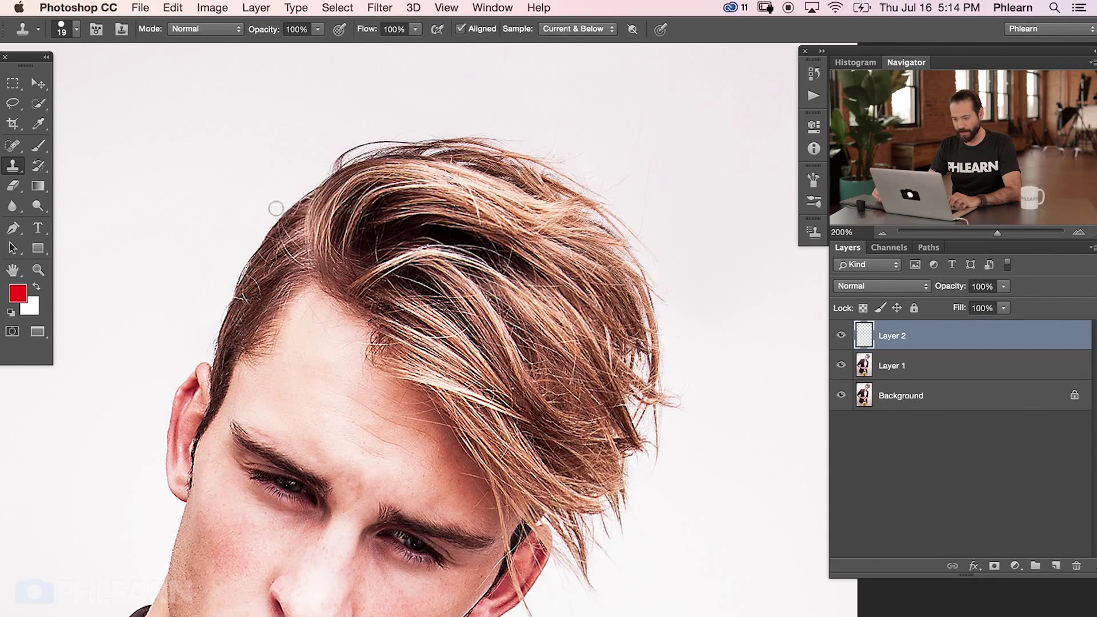
pyautogui.scroll(3, 326, 199)
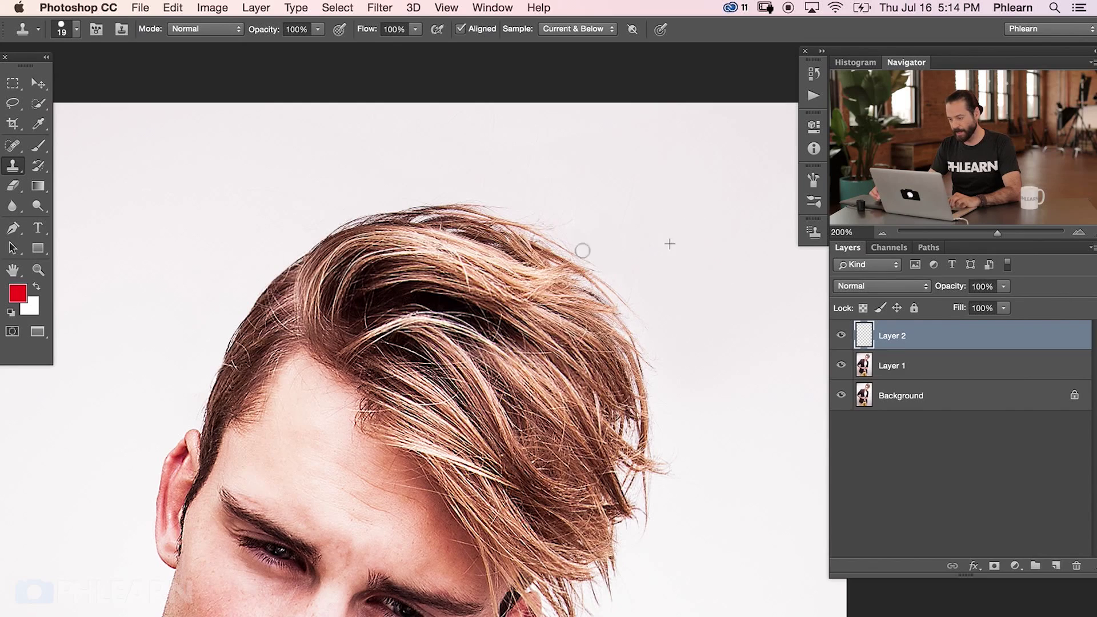
pyautogui.scroll(-5, 660, 217)
pyautogui.hscroll(3, 661, 217)
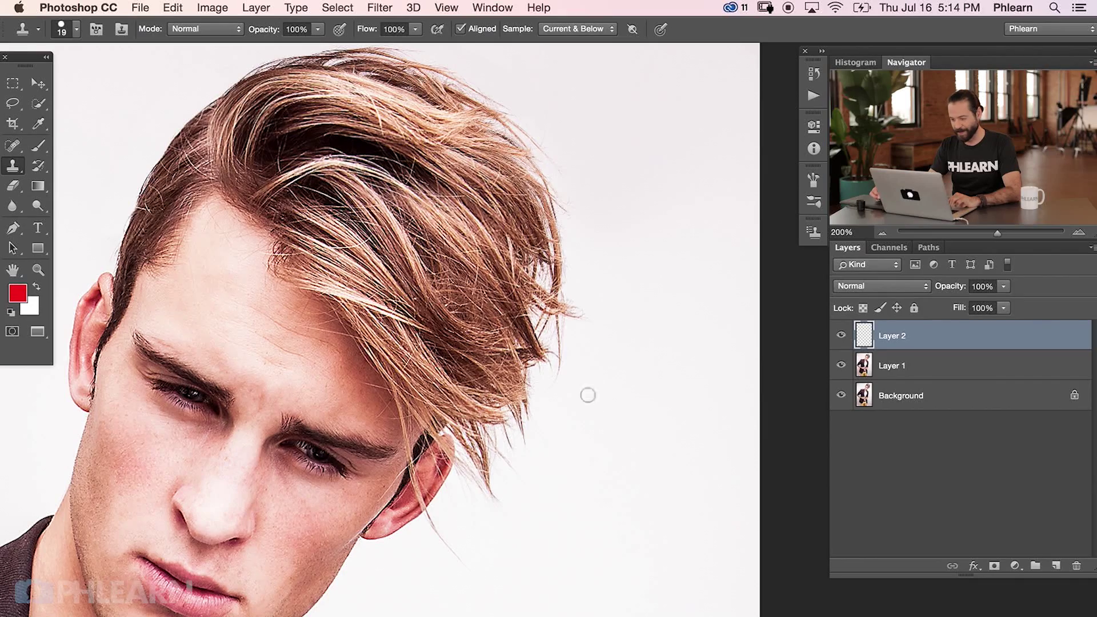
# Compare the cleaned hair outline with its earlier state by hiding and showing Layer 2 at 100% zoom.
pyautogui.press('super+minus')
pyautogui.press('super+minus')
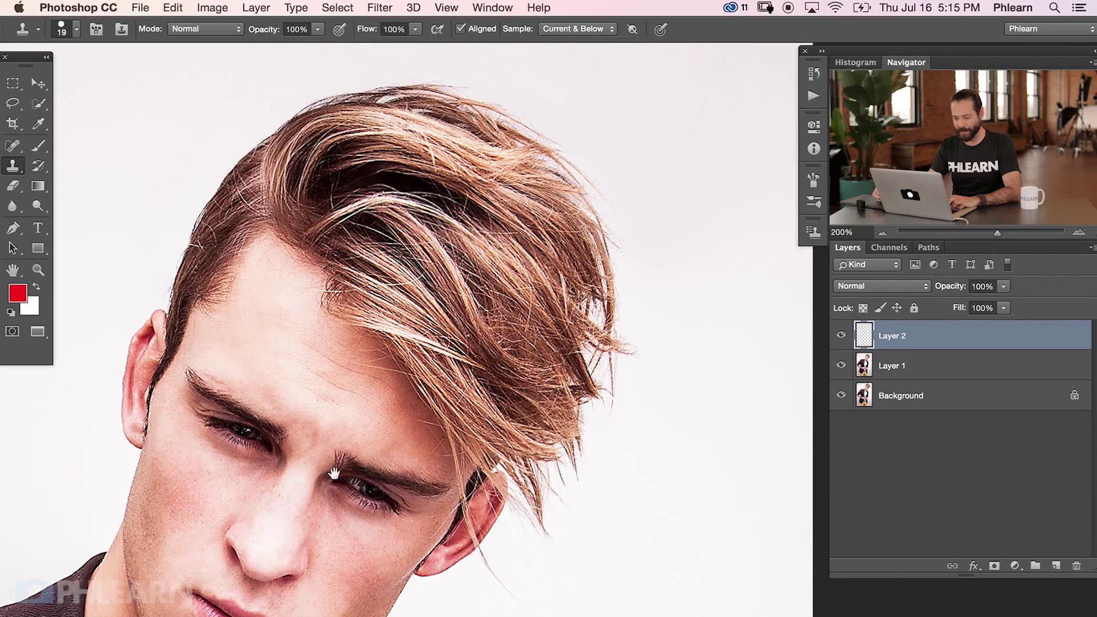
pyautogui.press('super+minus')
pyautogui.moveTo(724, 390); pyautogui.dragTo(724, 315)
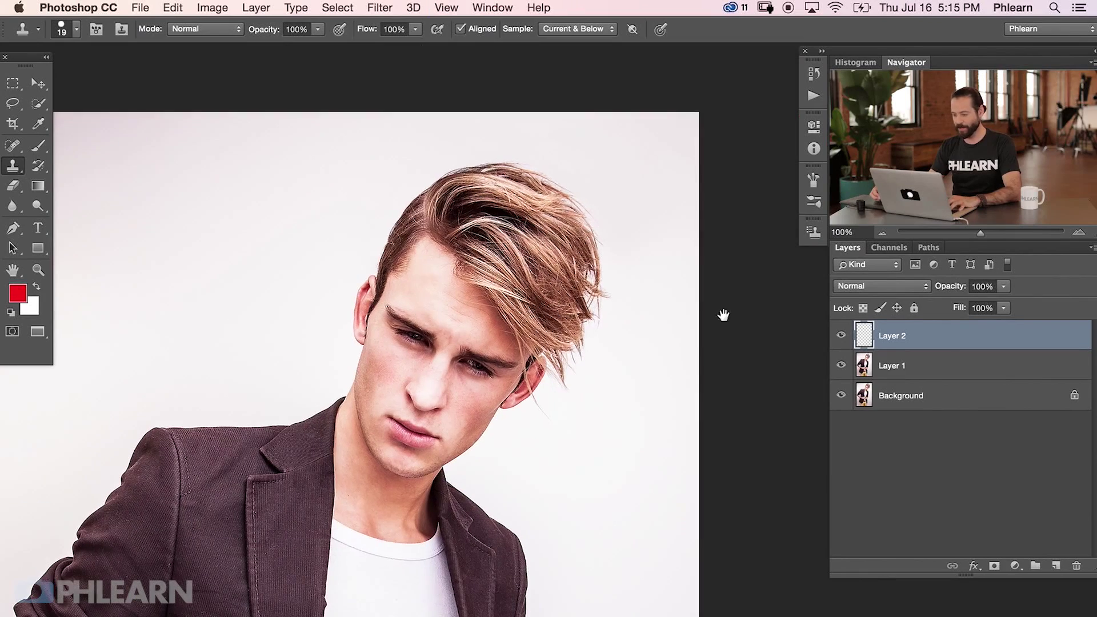
pyautogui.click(840, 337)
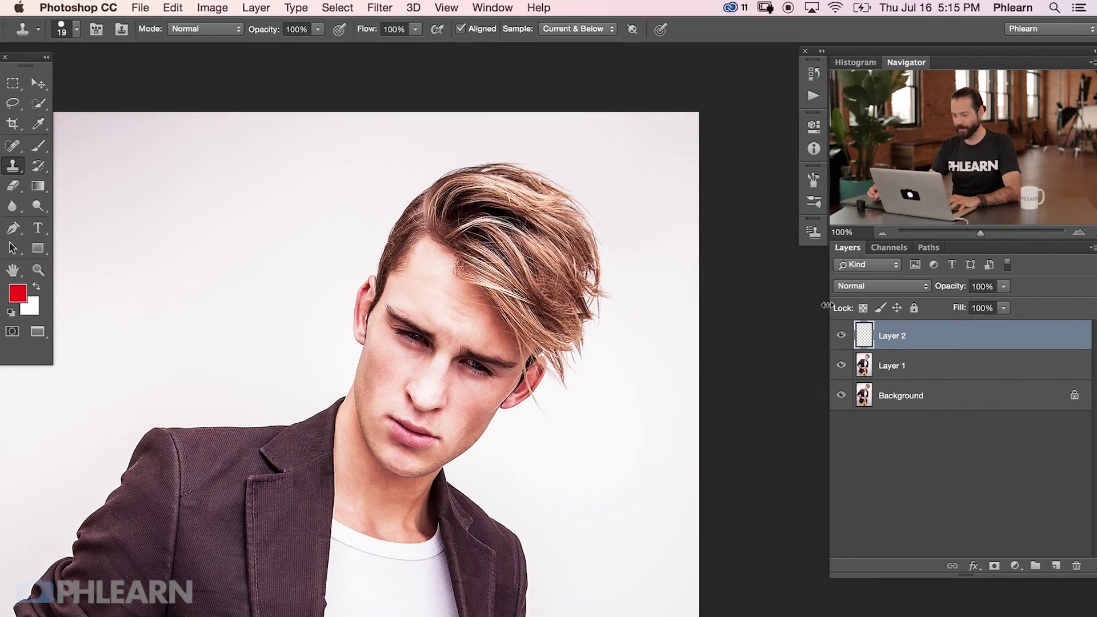
# Add a new empty layer above Layer 2 for retouching the strands inside the hair.
pyautogui.press('super+plus')
pyautogui.press('super+plus')
pyautogui.moveTo(250, 220); pyautogui.dragTo(200, 458)
pyautogui.press('super+shift+alt+n')
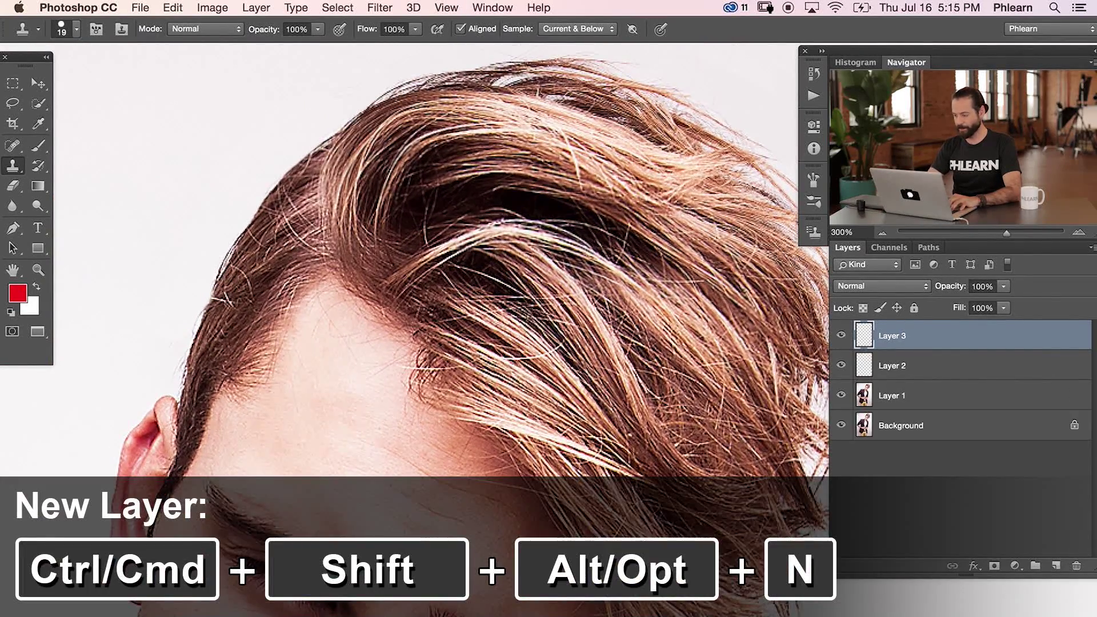
pyautogui.press('super+minus')
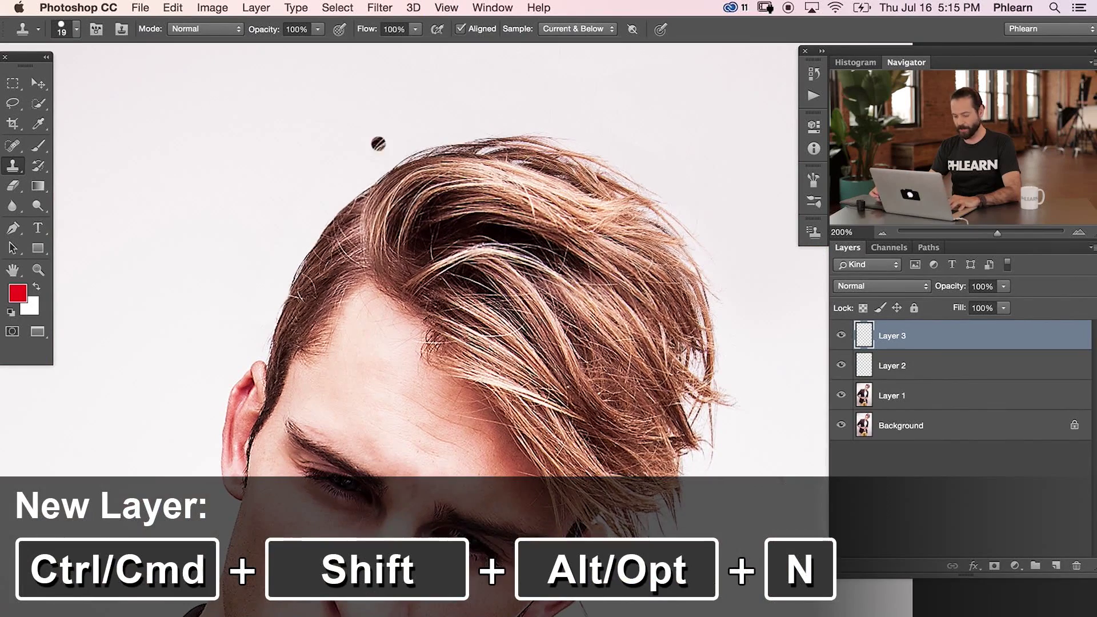
# Circle the light crossing strands inside the hair in red on a separate layer and delete that layer.
pyautogui.moveTo(319, 287)
pyautogui.mouseDown()
pyautogui.moveTo(318, 298)
pyautogui.moveTo(300, 286)
pyautogui.moveTo(357, 263)
pyautogui.mouseUp()
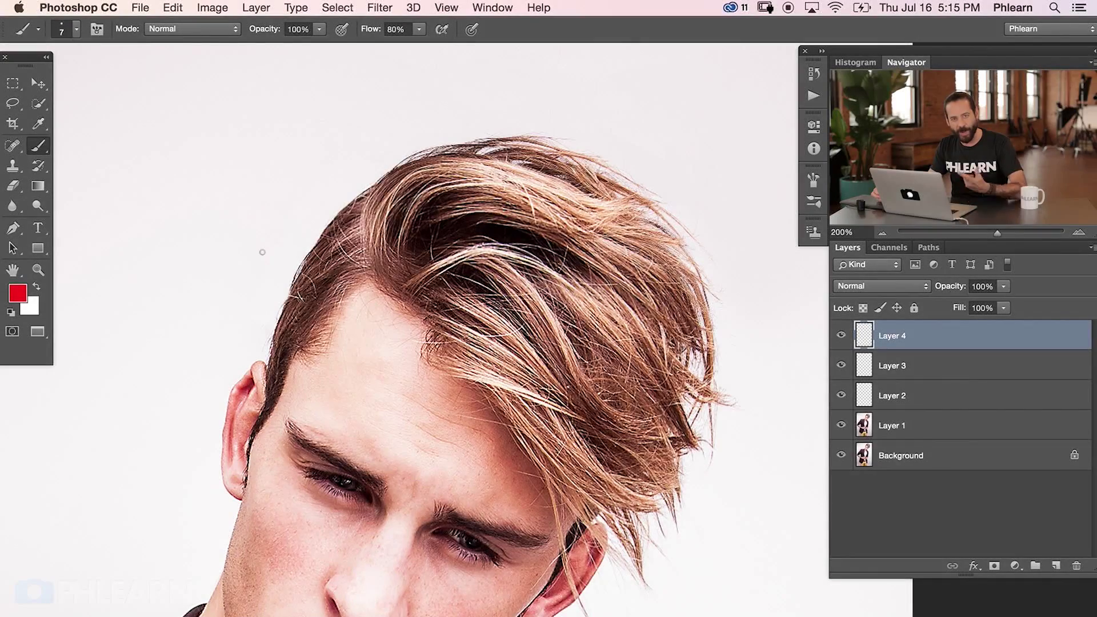
pyautogui.moveTo(283, 266)
pyautogui.mouseDown()
pyautogui.moveTo(278, 334)
pyautogui.moveTo(275, 268)
pyautogui.mouseUp()
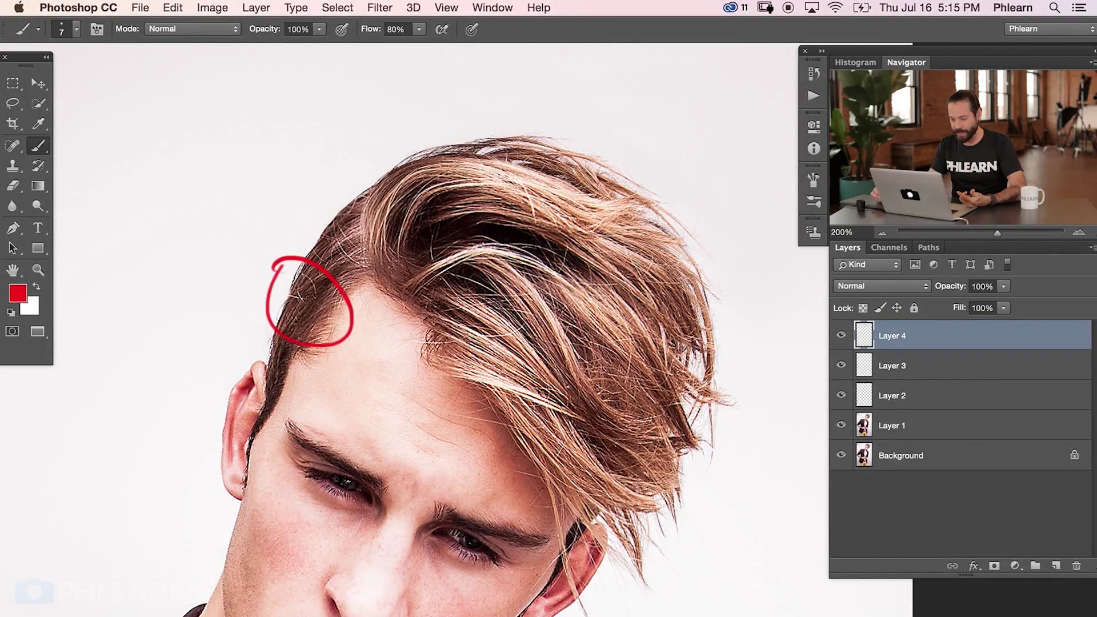
pyautogui.moveTo(517, 184); pyautogui.dragTo(534, 252)
pyautogui.moveTo(434, 218); pyautogui.dragTo(429, 277)
pyautogui.moveTo(514, 213)
pyautogui.mouseDown()
pyautogui.moveTo(466, 258)
pyautogui.moveTo(531, 232)
pyautogui.mouseUp()
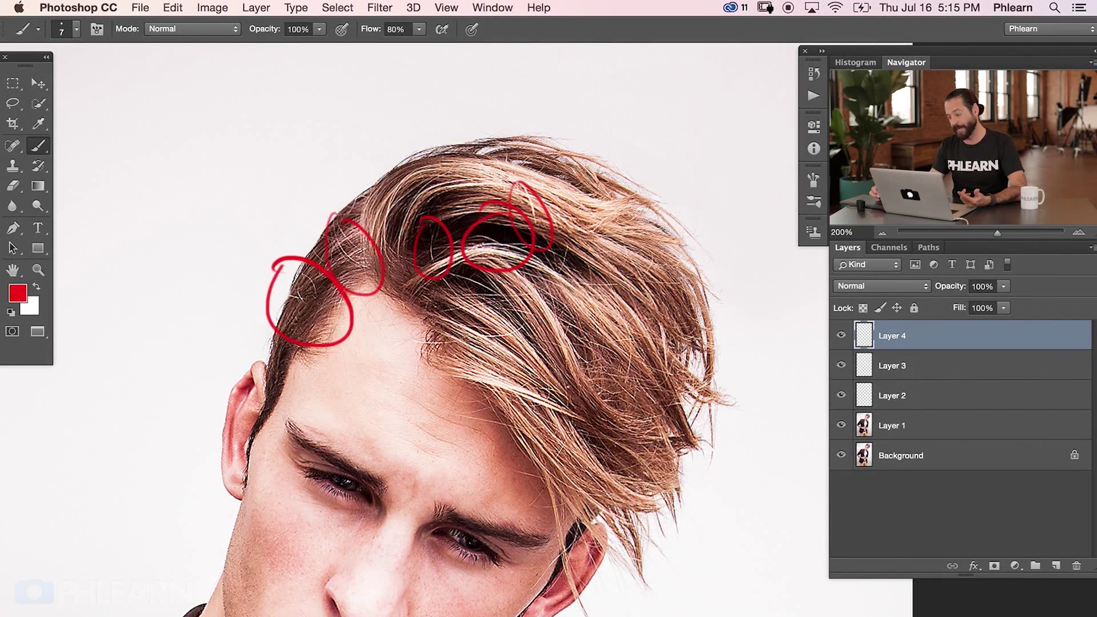
pyautogui.press('BackSpace')
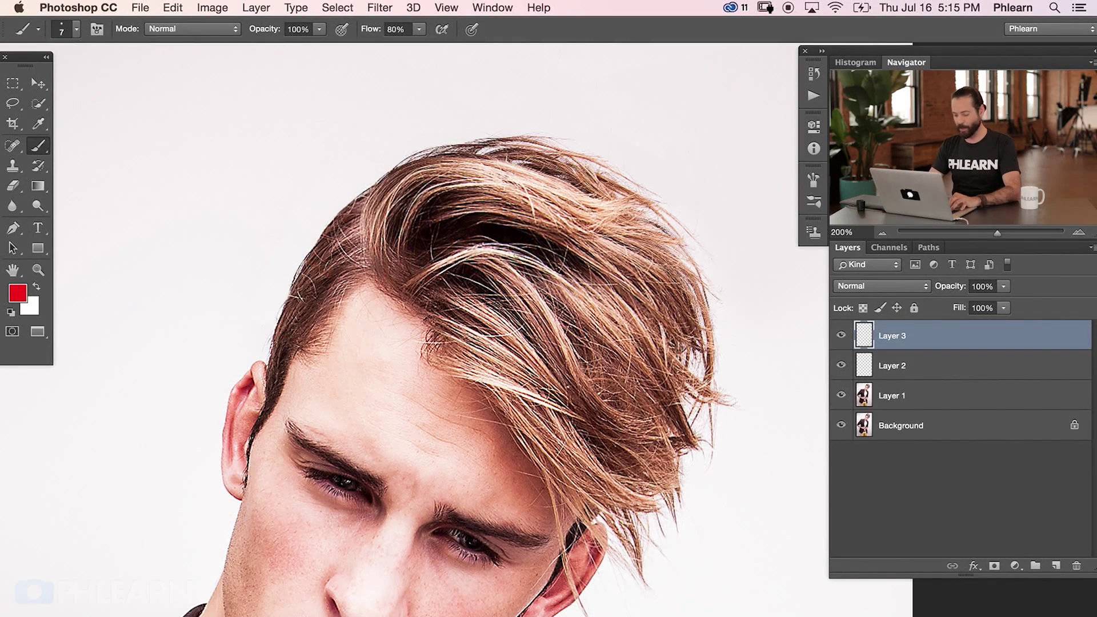
# Add a new layer above Layer 3 for cloning and set its blend mode to Darken.
pyautogui.press('super+alt+shift+n')
pyautogui.press('s')
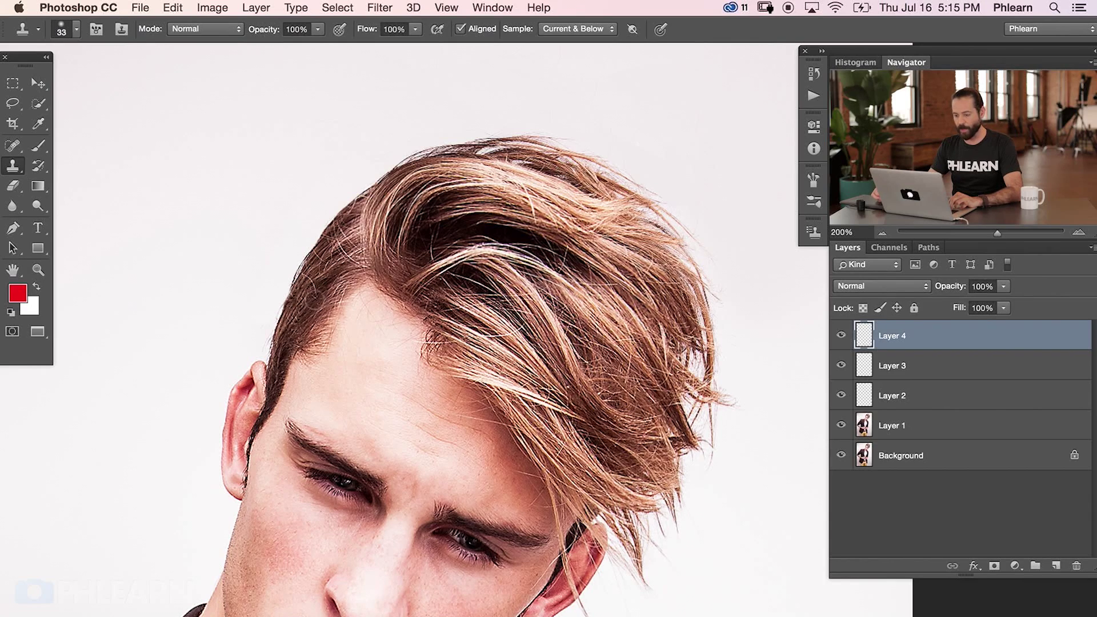
pyautogui.click(865, 287)
pyautogui.click(857, 315)
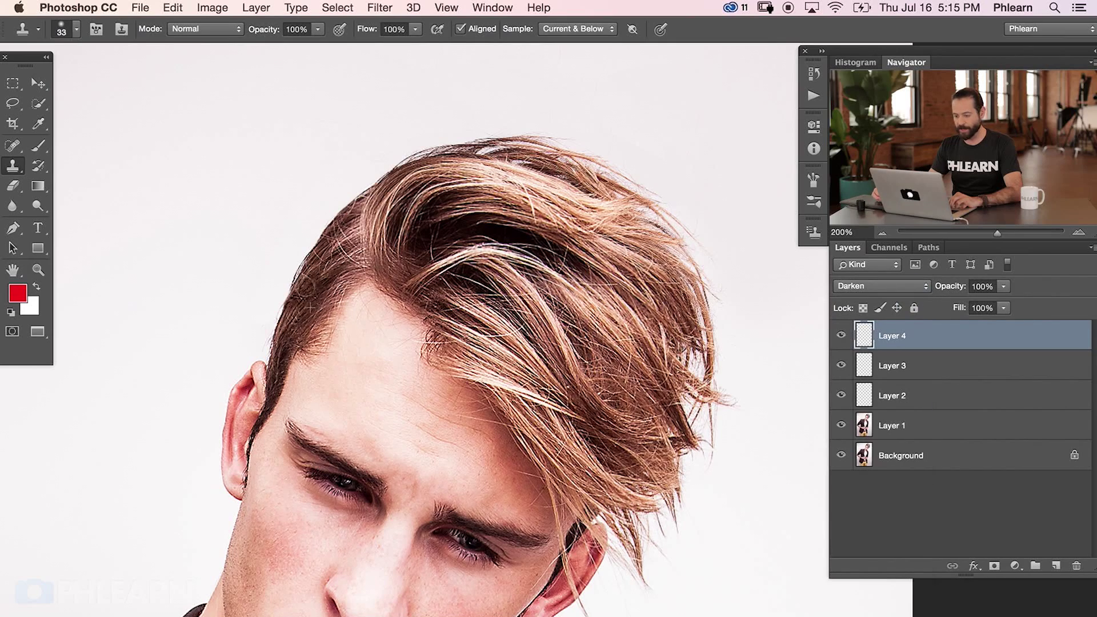
# Clone darker hair over the light stray strands at the temple and inside the hair with a size 33 Clone Stamp.
pyautogui.keyDown('alt'); pyautogui.click(469, 238); pyautogui.keyUp('alt')
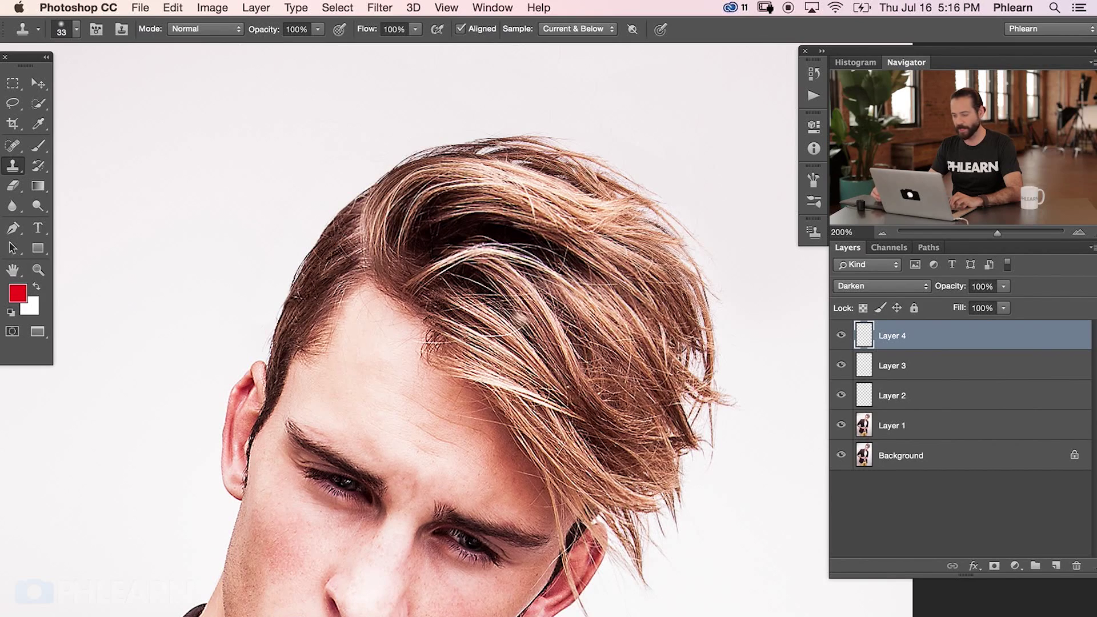
pyautogui.scroll(-3, 464, 408)
pyautogui.hscroll(3, 464, 409)
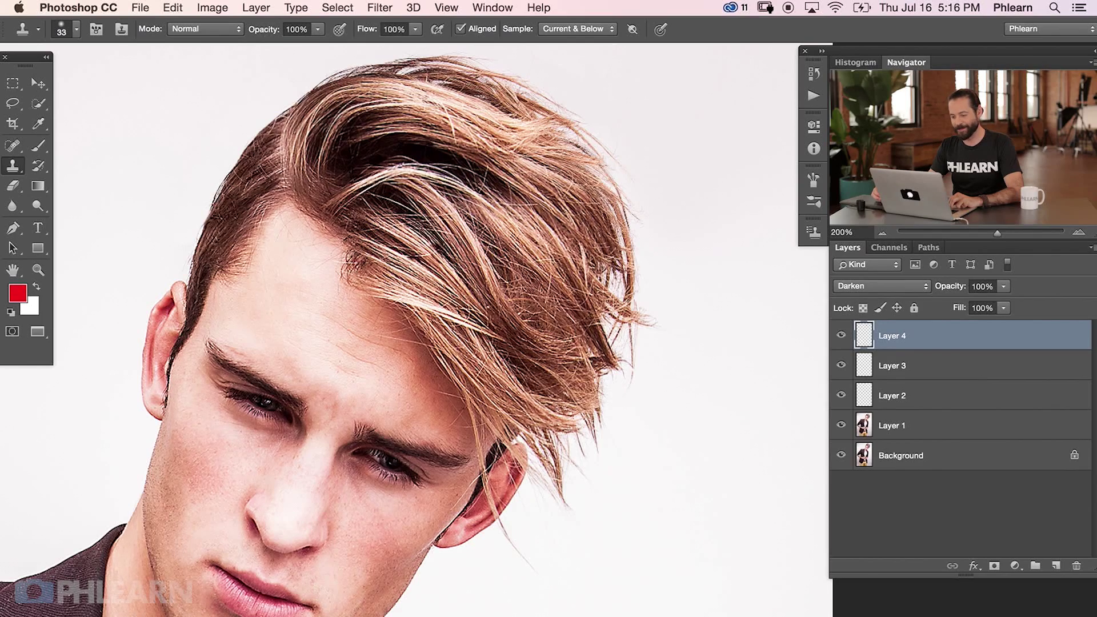
# Compare the hair with and without the Darken retouching by repeatedly hiding and showing Layer 4.
pyautogui.click(840, 336)
pyautogui.click(841, 336)
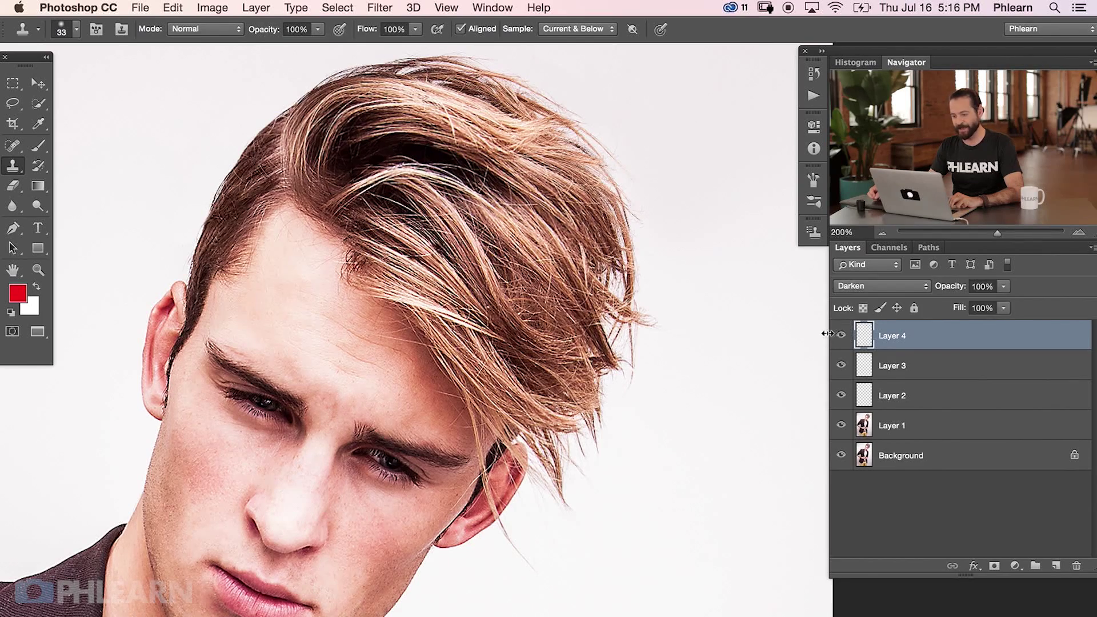
pyautogui.click(841, 336)
pyautogui.click(841, 336)
pyautogui.click(841, 337)
pyautogui.click(841, 337)
pyautogui.press('super+minus')
pyautogui.press('super+minus')
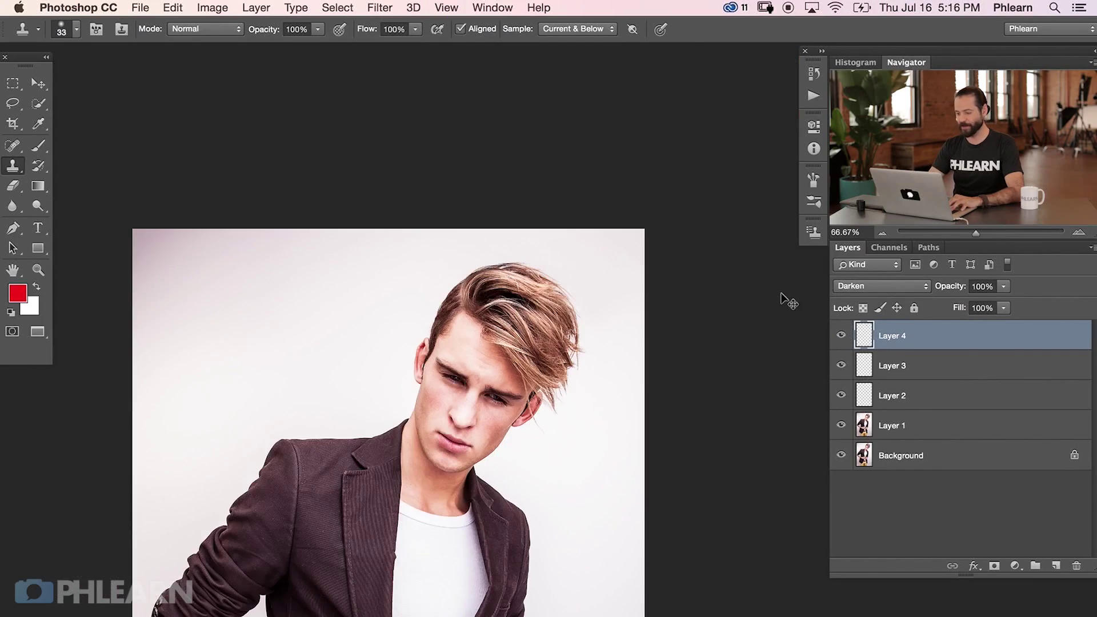
pyautogui.moveTo(571, 391); pyautogui.dragTo(509, 287)
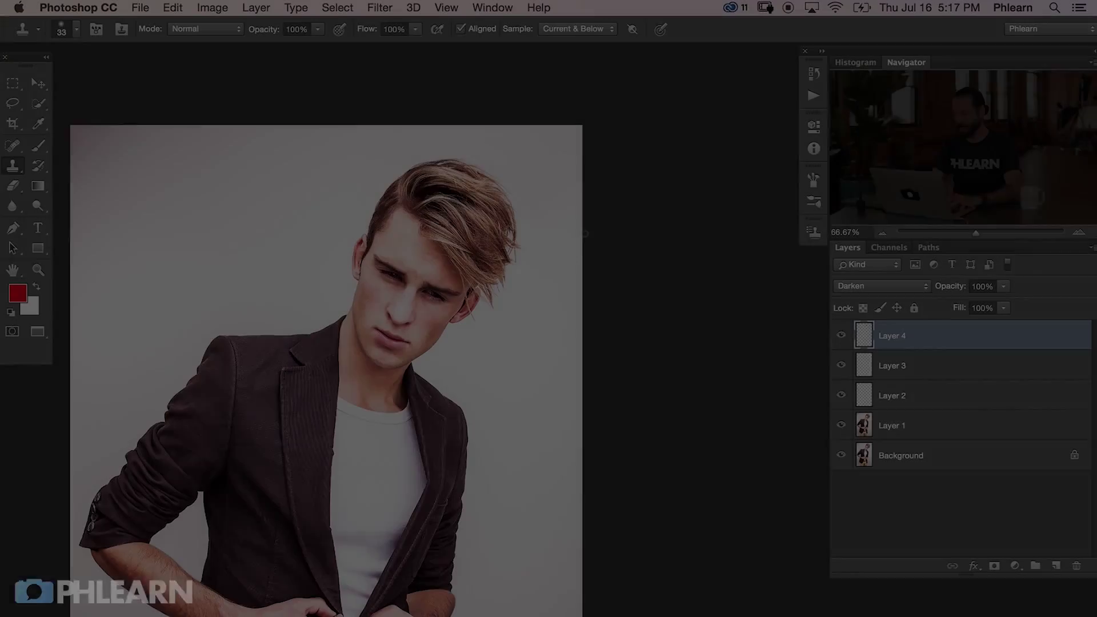
# Add a new layer above Layer 4 and clone a copy of the hair onto the backdrop beside the head with a size 110 brush.
pyautogui.press('super+plus')
pyautogui.press('super+plus')
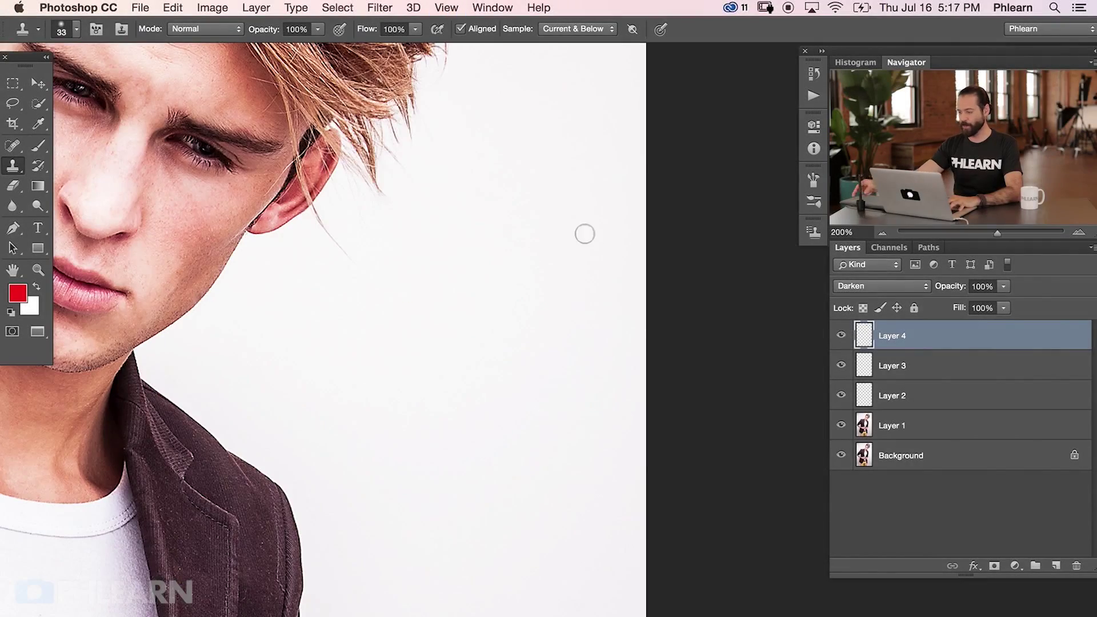
pyautogui.moveTo(539, 340); pyautogui.dragTo(594, 506)
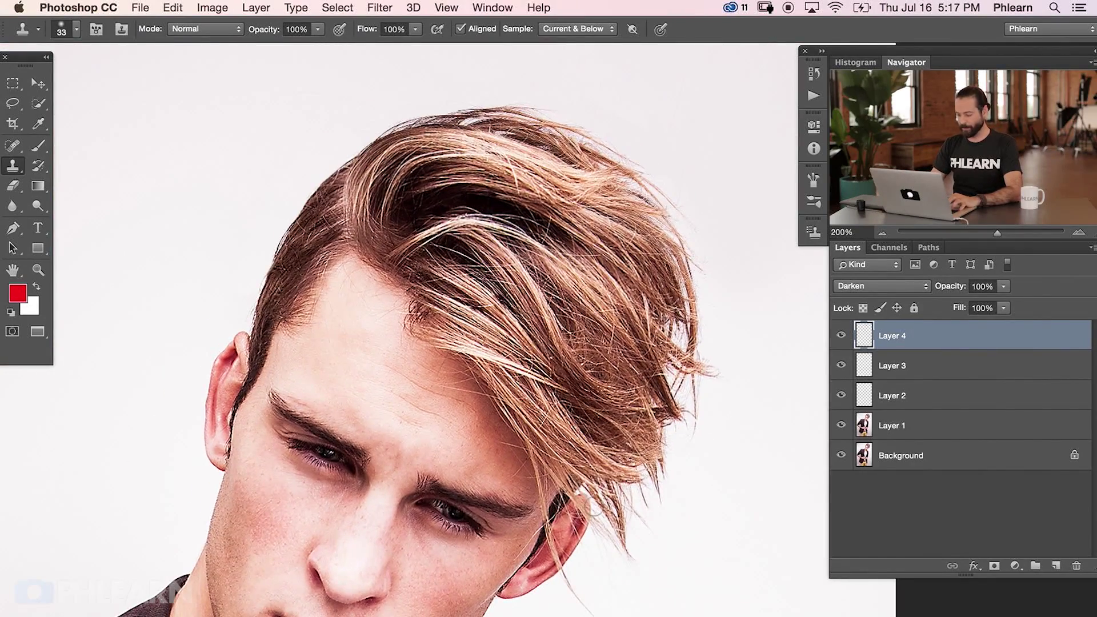
pyautogui.press('super+shift+alt+n')
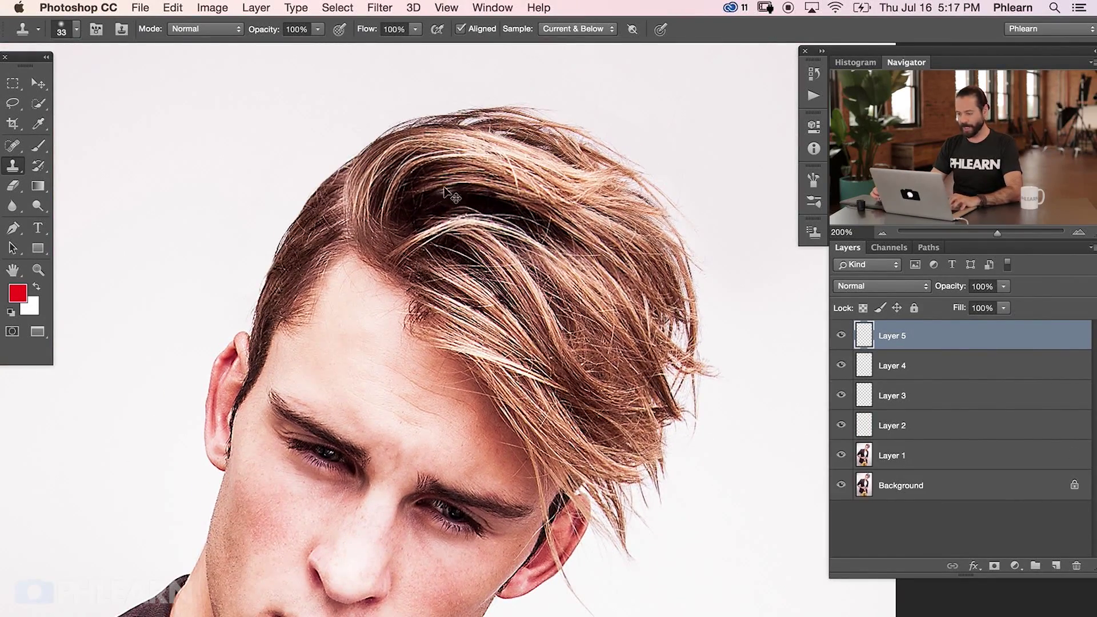
pyautogui.press('super+minus')
pyautogui.moveTo(408, 313); pyautogui.dragTo(447, 290)
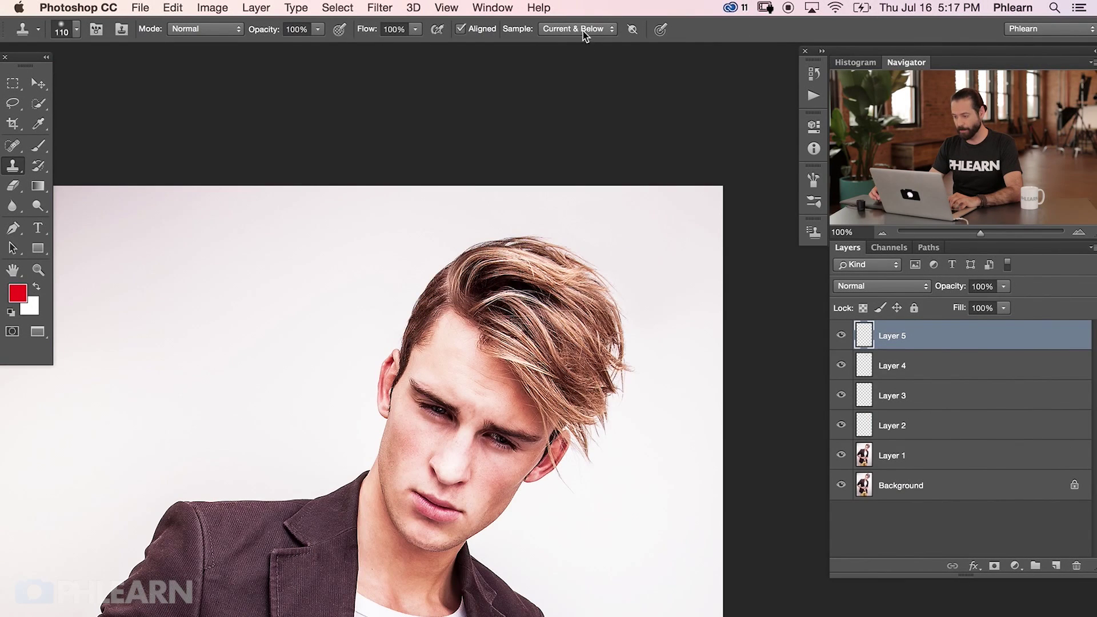
pyautogui.moveTo(296, 354)
pyautogui.mouseDown()
pyautogui.moveTo(268, 331)
pyautogui.moveTo(246, 366)
pyautogui.moveTo(297, 354)
pyautogui.moveTo(231, 337)
pyautogui.moveTo(189, 274)
pyautogui.moveTo(257, 263)
pyautogui.moveTo(192, 266)
pyautogui.moveTo(122, 342)
pyautogui.moveTo(295, 289)
pyautogui.moveTo(291, 262)
pyautogui.moveTo(300, 392)
pyautogui.moveTo(215, 408)
pyautogui.moveTo(303, 417)
pyautogui.mouseUp()
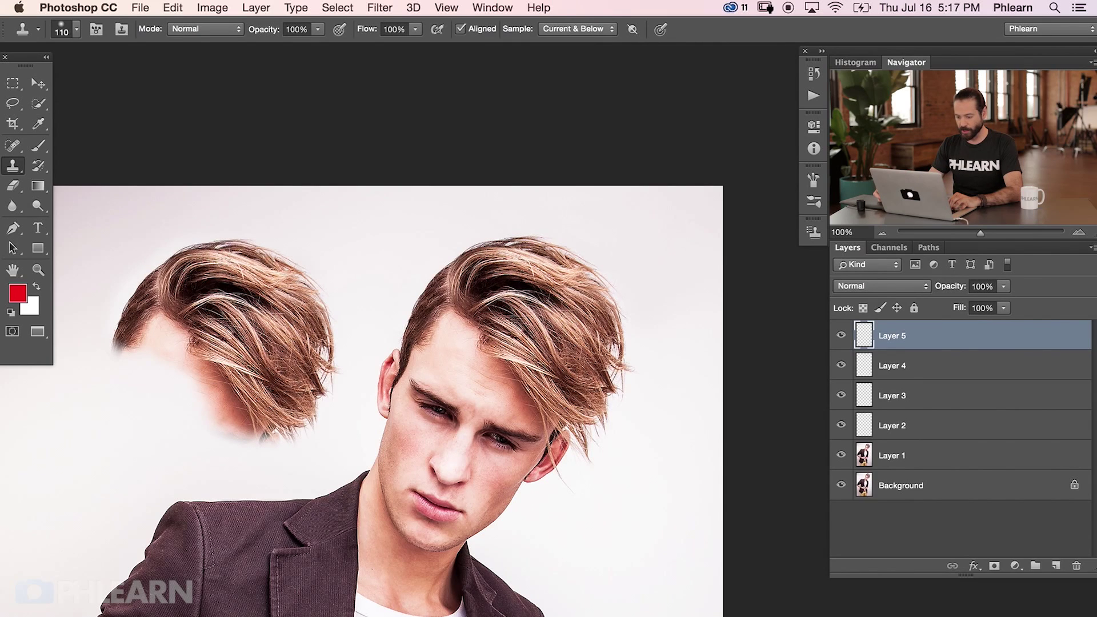
# Move the cloned hair copy on Layer 5 from the backdrop over the man's own hair.
pyautogui.press('v')
pyautogui.moveTo(152, 399)
pyautogui.mouseDown()
pyautogui.moveTo(315, 357)
pyautogui.moveTo(386, 353)
pyautogui.moveTo(432, 428)
pyautogui.mouseUp()
pyautogui.moveTo(347, 464); pyautogui.dragTo(358, 453)
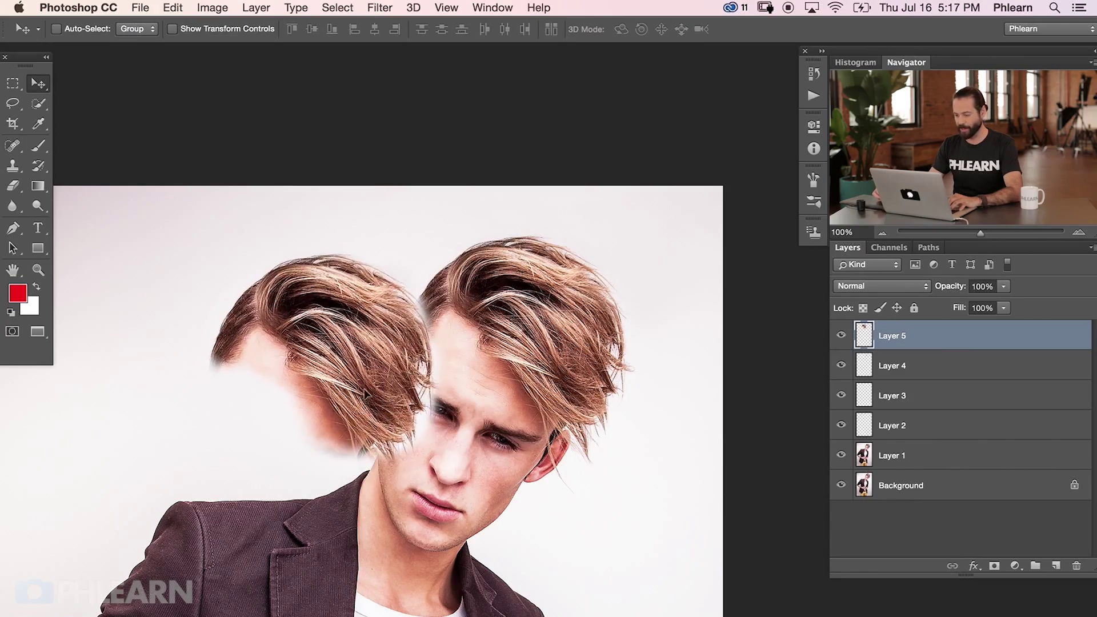
pyautogui.press('super+equal')
pyautogui.moveTo(391, 376); pyautogui.dragTo(431, 396)
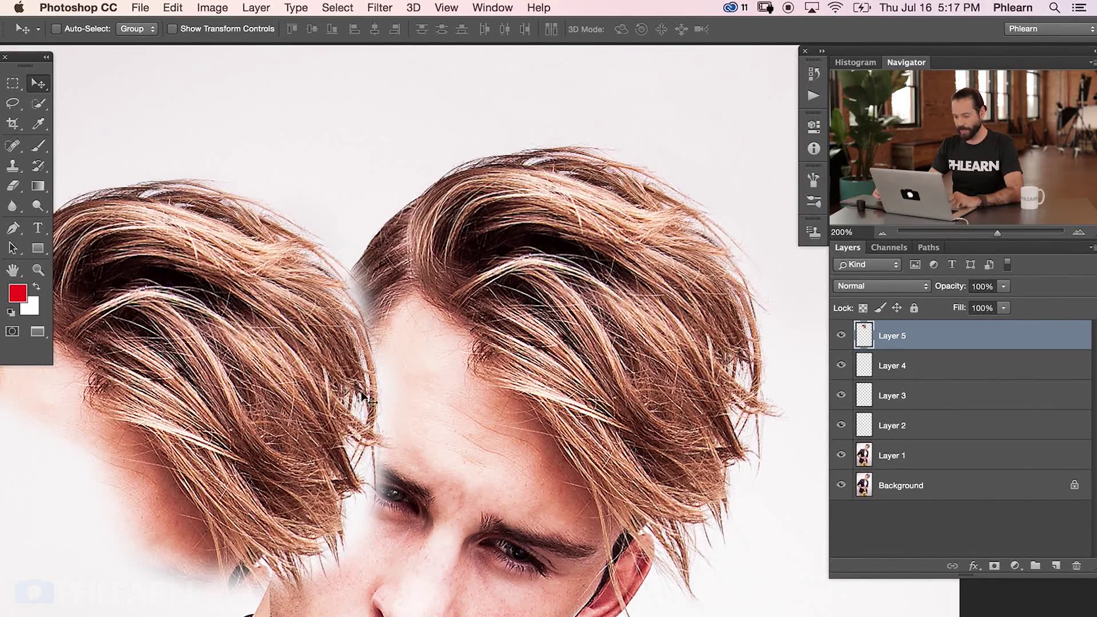
pyautogui.moveTo(255, 414); pyautogui.dragTo(548, 320)
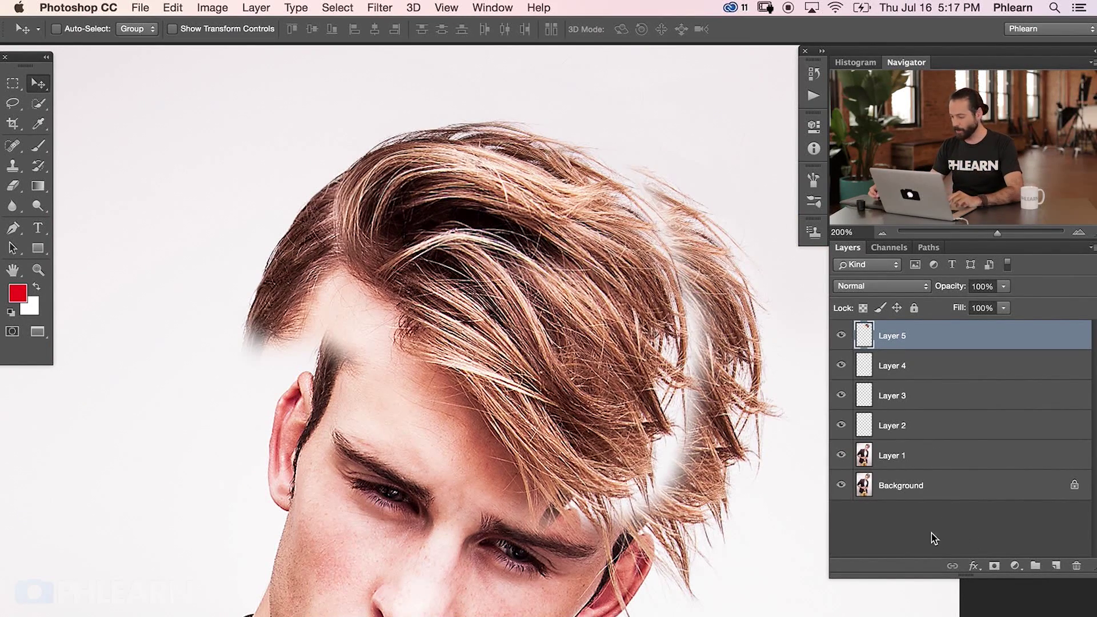
# Hide Layer 5 behind a black mask and paint white with a size 63 brush to reveal hair over the dark gap near the part.
pyautogui.keyDown('alt'); pyautogui.click(995, 567); pyautogui.keyUp('alt')
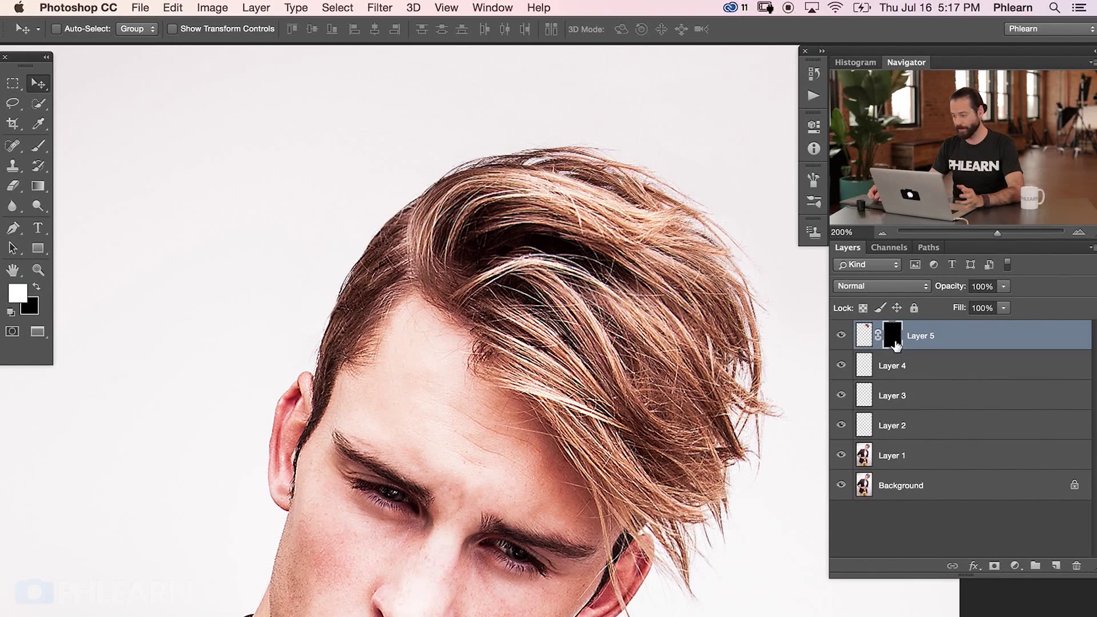
pyautogui.press('b')
pyautogui.moveTo(513, 246)
pyautogui.mouseDown()
pyautogui.moveTo(535, 246)
pyautogui.moveTo(491, 232)
pyautogui.moveTo(492, 246)
pyautogui.moveTo(512, 240)
pyautogui.moveTo(502, 252)
pyautogui.moveTo(474, 246)
pyautogui.mouseUp()
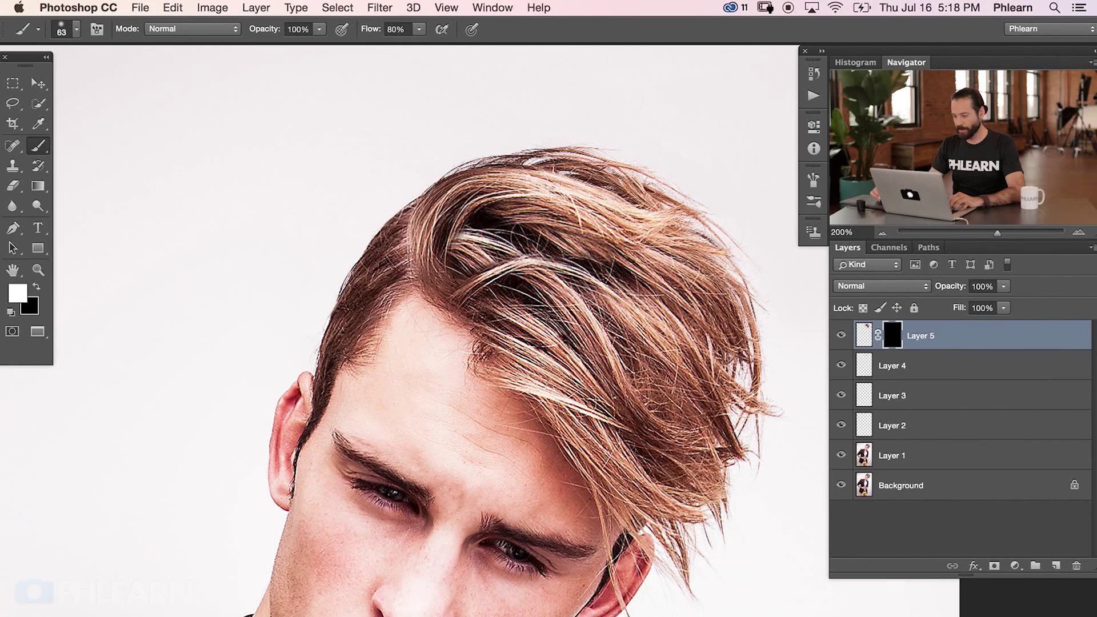
pyautogui.moveTo(571, 254); pyautogui.dragTo(549, 257)
# Compare the dark gap near the part with and without Layer 5 by repeatedly hiding and showing the layer.
pyautogui.click(841, 338)
pyautogui.click(840, 339)
pyautogui.click(840, 338)
pyautogui.click(840, 338)
pyautogui.click(840, 338)
pyautogui.click(840, 339)
pyautogui.click(841, 338)
pyautogui.click(840, 338)
pyautogui.moveTo(523, 375); pyautogui.dragTo(457, 349)
pyautogui.click(840, 337)
pyautogui.click(840, 337)
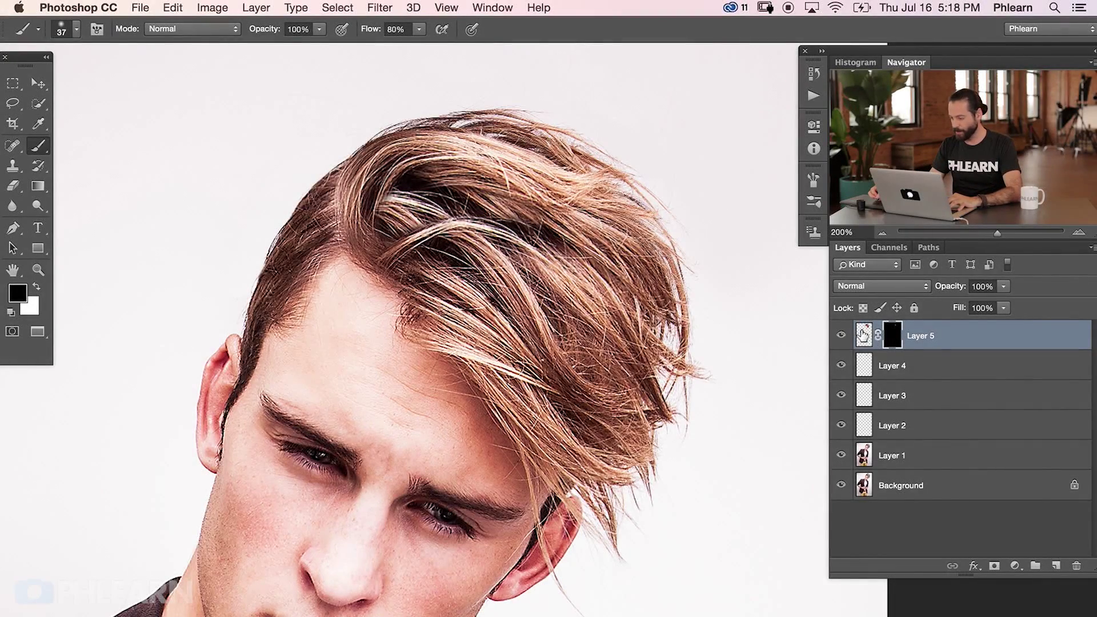
# Unlink Layer 5 from its mask and move only the cloned hair pixels within the revealed area.
pyautogui.click(892, 338)
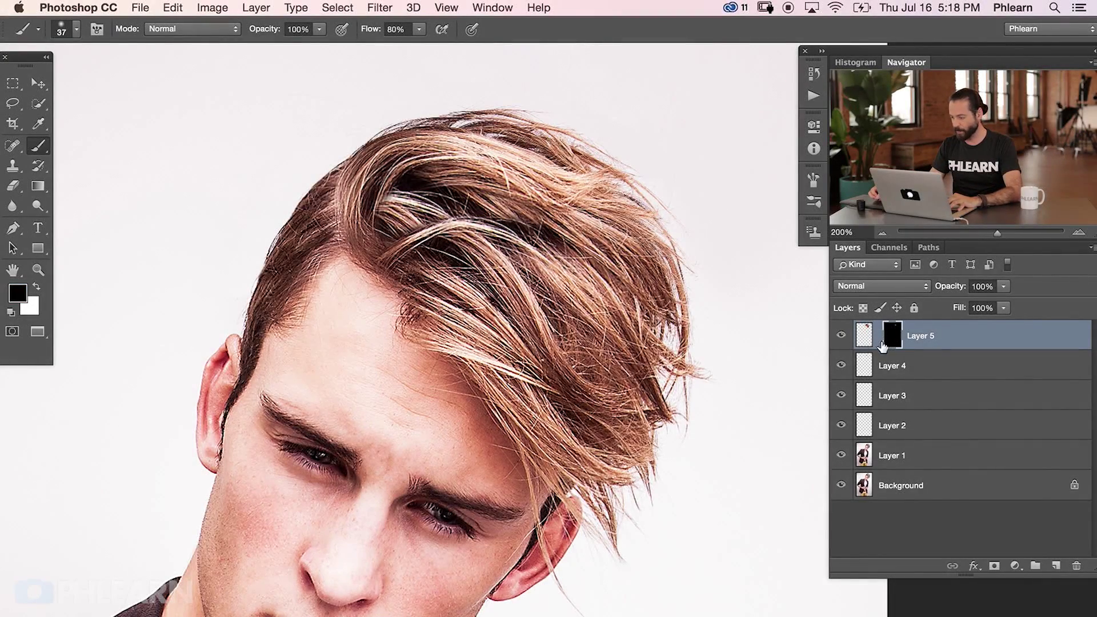
pyautogui.click(865, 341)
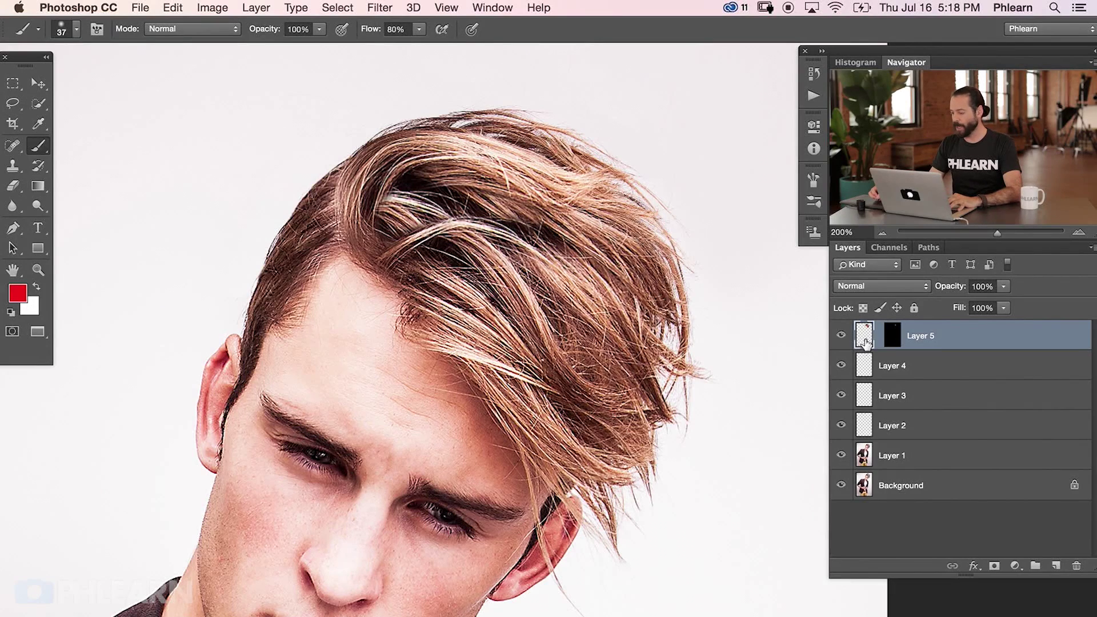
pyautogui.click(38, 83)
pyautogui.moveTo(377, 363)
pyautogui.mouseDown()
pyautogui.moveTo(441, 383)
pyautogui.moveTo(476, 378)
pyautogui.moveTo(436, 360)
pyautogui.moveTo(475, 478)
pyautogui.moveTo(477, 469)
pyautogui.moveTo(468, 473)
pyautogui.mouseUp()
pyautogui.press('super+minus')
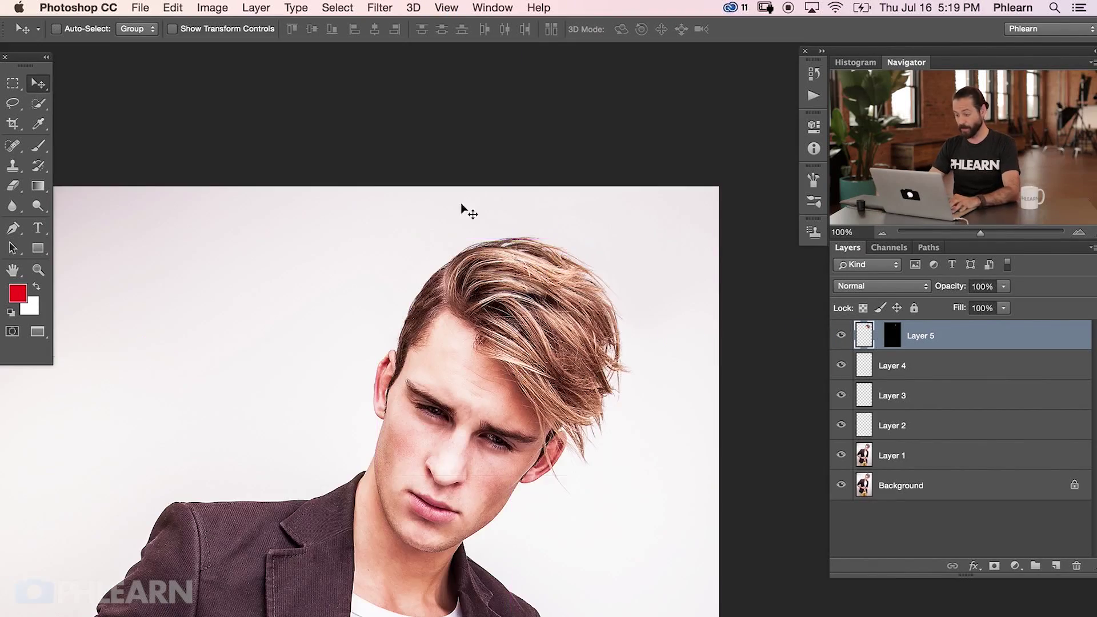
pyautogui.moveTo(581, 388); pyautogui.dragTo(571, 325)
# Rotate the cloned hair on Layer 5 by -47.60°, scale it to 73.29% and position it over the gap near the part.
pyautogui.scroll(-3, 566, 323)
pyautogui.hscroll(2, 566, 322)
pyautogui.press('super+t')
pyautogui.moveTo(541, 429); pyautogui.dragTo(634, 318)
pyautogui.moveTo(447, 281)
pyautogui.mouseDown()
pyautogui.moveTo(474, 302)
pyautogui.moveTo(415, 301)
pyautogui.moveTo(492, 297)
pyautogui.moveTo(480, 280)
pyautogui.moveTo(452, 299)
pyautogui.mouseUp()
pyautogui.moveTo(629, 225); pyautogui.dragTo(533, 233)
pyautogui.moveTo(442, 293); pyautogui.dragTo(478, 283)
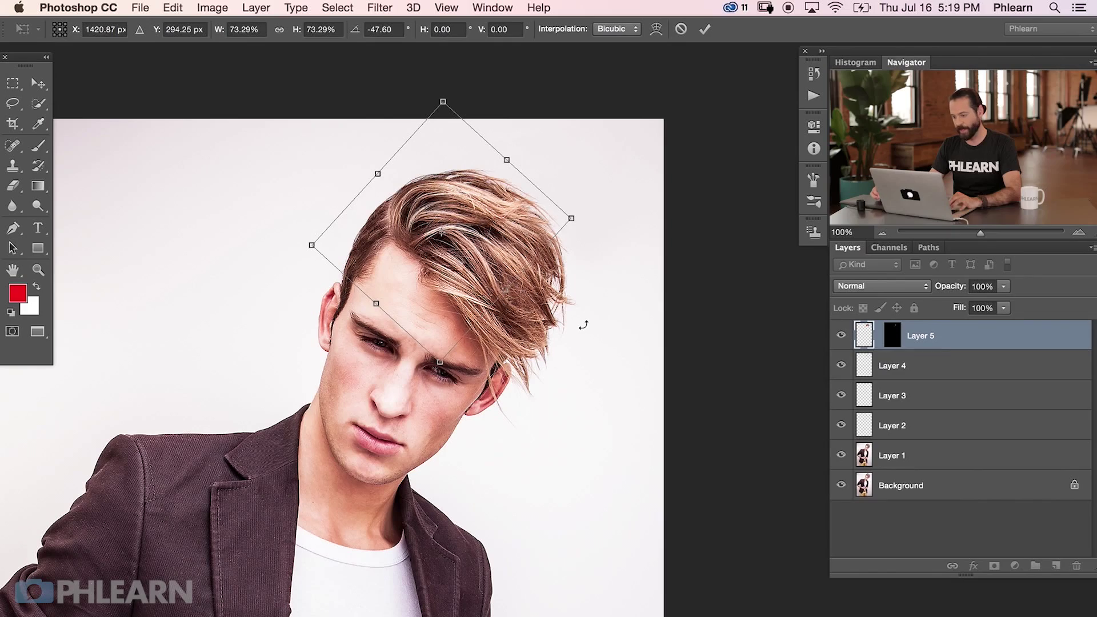
pyautogui.press('Return')
# Inspect the transformed hair patch up close by toggling Layer 5's visibility.
pyautogui.press('super+equal')
pyautogui.press('super+equal')
pyautogui.scroll(5, 478, 491)
pyautogui.click(843, 337)
pyautogui.click(843, 337)
pyautogui.click(843, 337)
pyautogui.click(843, 337)
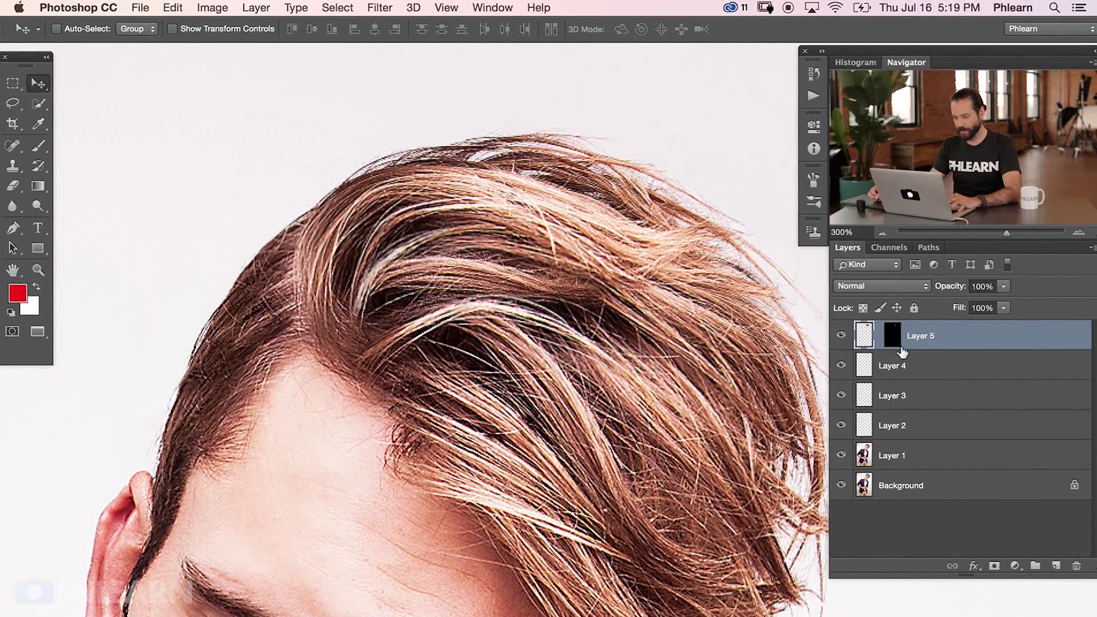
# Refine Layer 5's mask around the filled gap by painting white with a size 7 brush.
pyautogui.click(893, 337)
pyautogui.press('b')
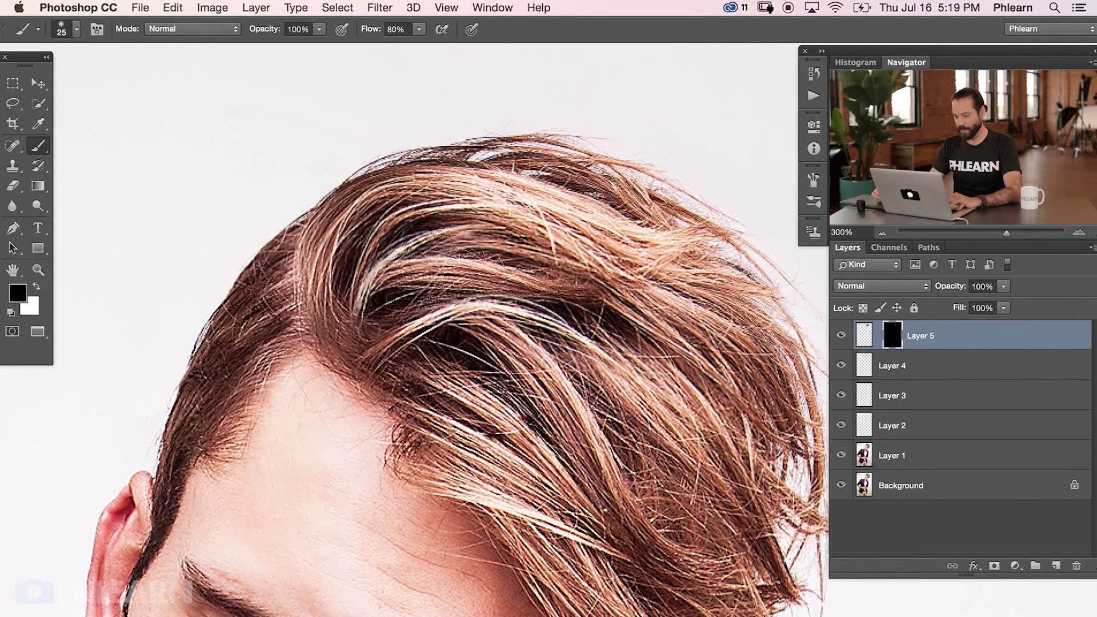
pyautogui.moveTo(367, 311); pyautogui.dragTo(347, 311)
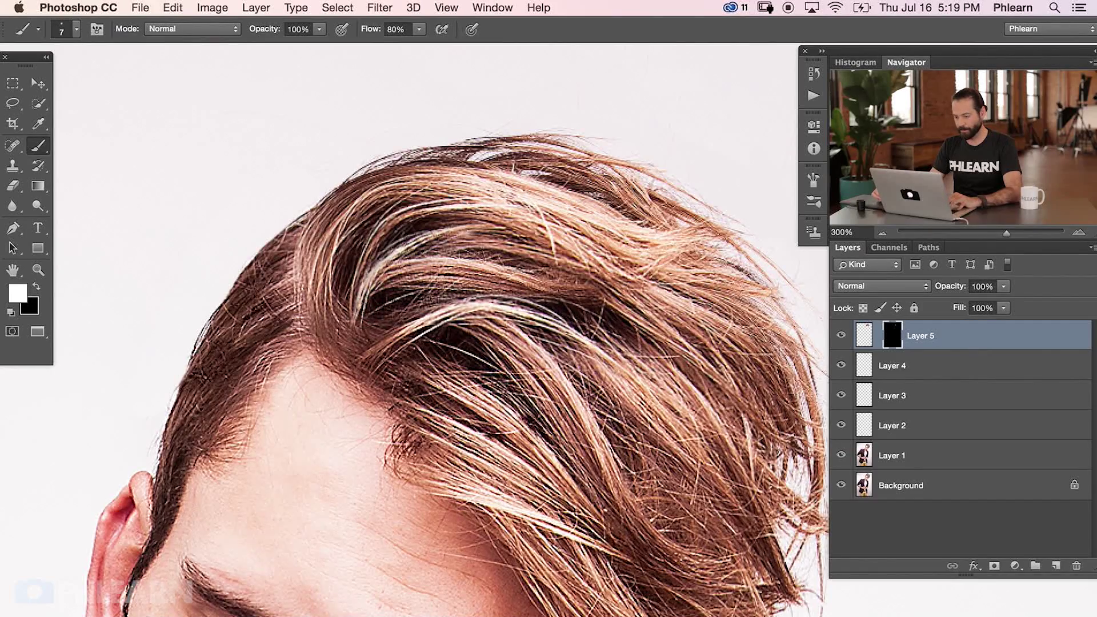
# Check the refined hair fill close up and at 100% zoom by hiding and showing Layer 5.
pyautogui.click(841, 335)
pyautogui.click(841, 336)
pyautogui.click(841, 336)
pyautogui.click(841, 336)
pyautogui.press('x')
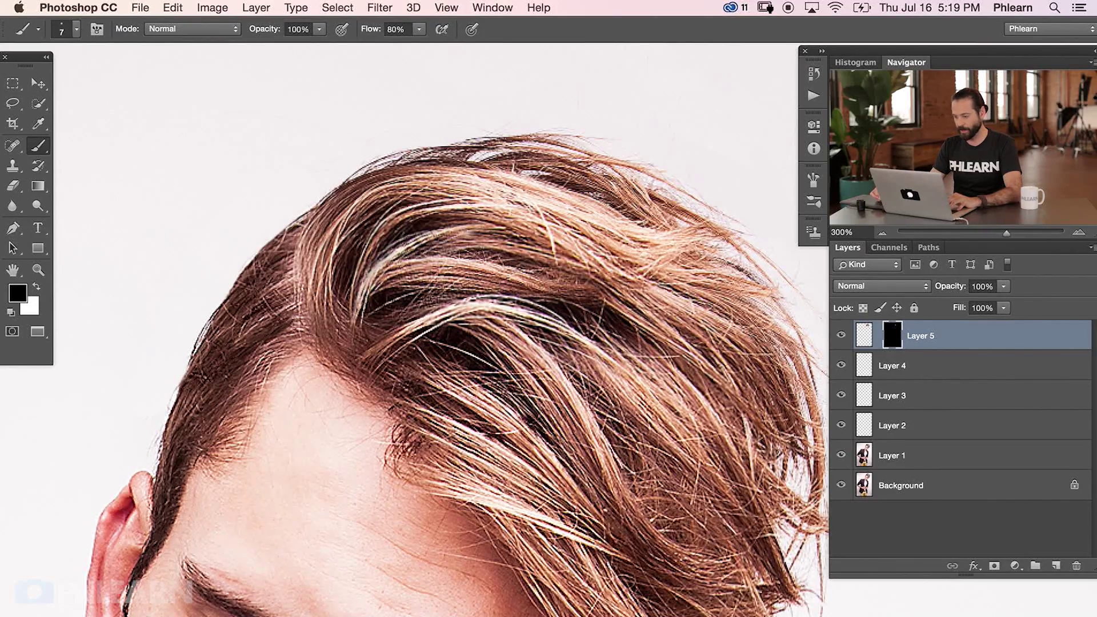
pyautogui.press('super+minus')
pyautogui.press('super+minus')
pyautogui.moveTo(560, 363); pyautogui.dragTo(435, 254)
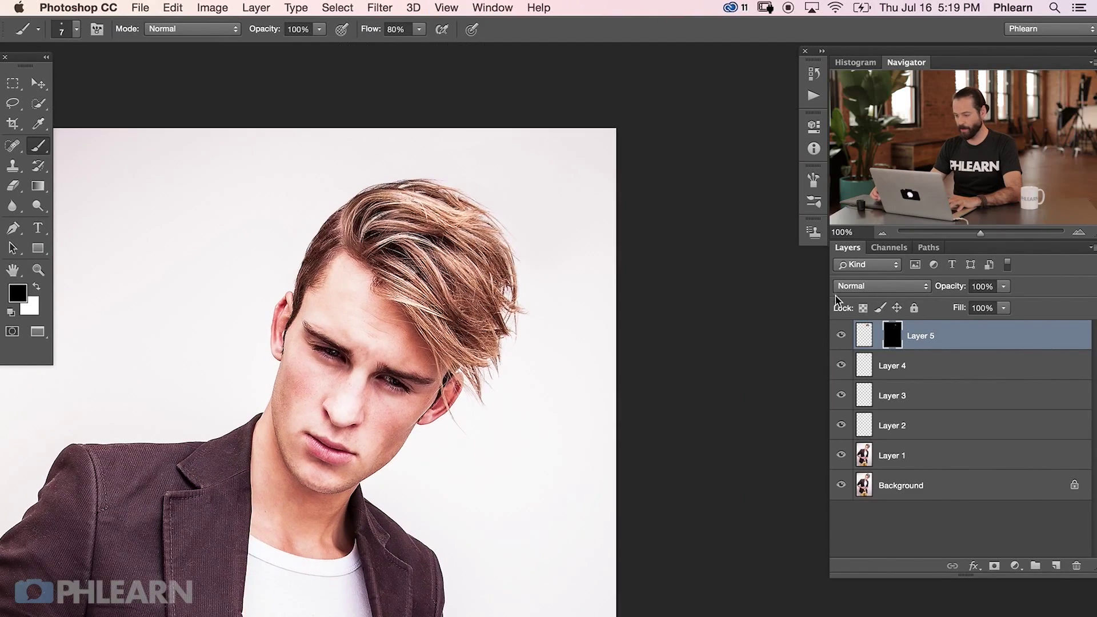
pyautogui.click(840, 336)
pyautogui.click(841, 335)
pyautogui.click(840, 336)
pyautogui.click(841, 335)
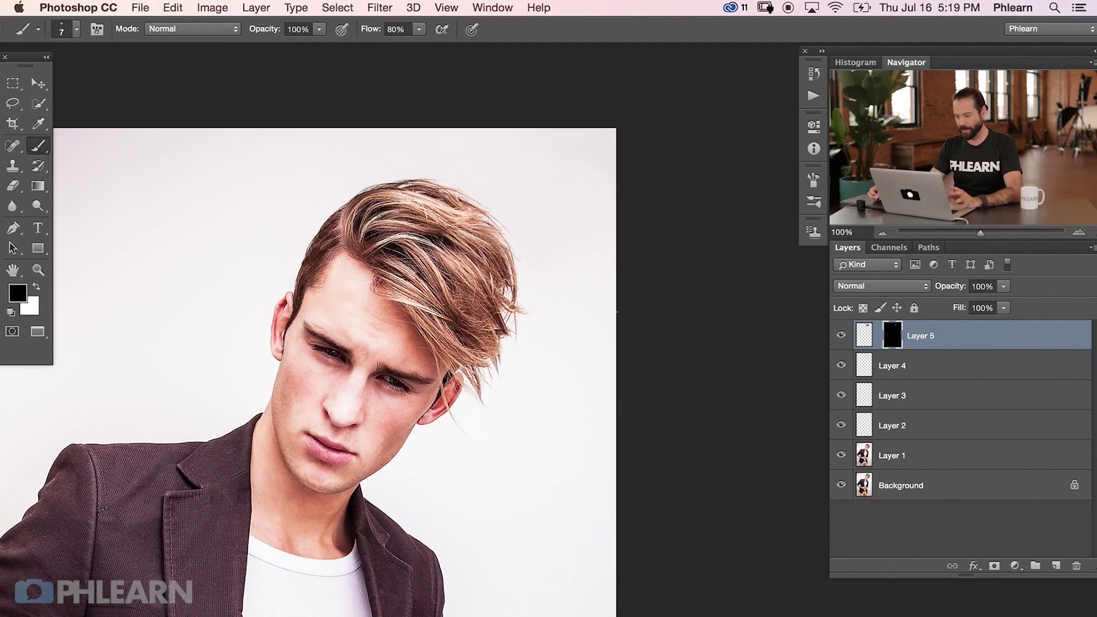
# Add a new layer above Layer 5 and clone the outer section of hair onto the backdrop with a size 110 Clone Stamp.
pyautogui.scroll(-5, 410, 324)
pyautogui.hscroll(-5, 409, 324)
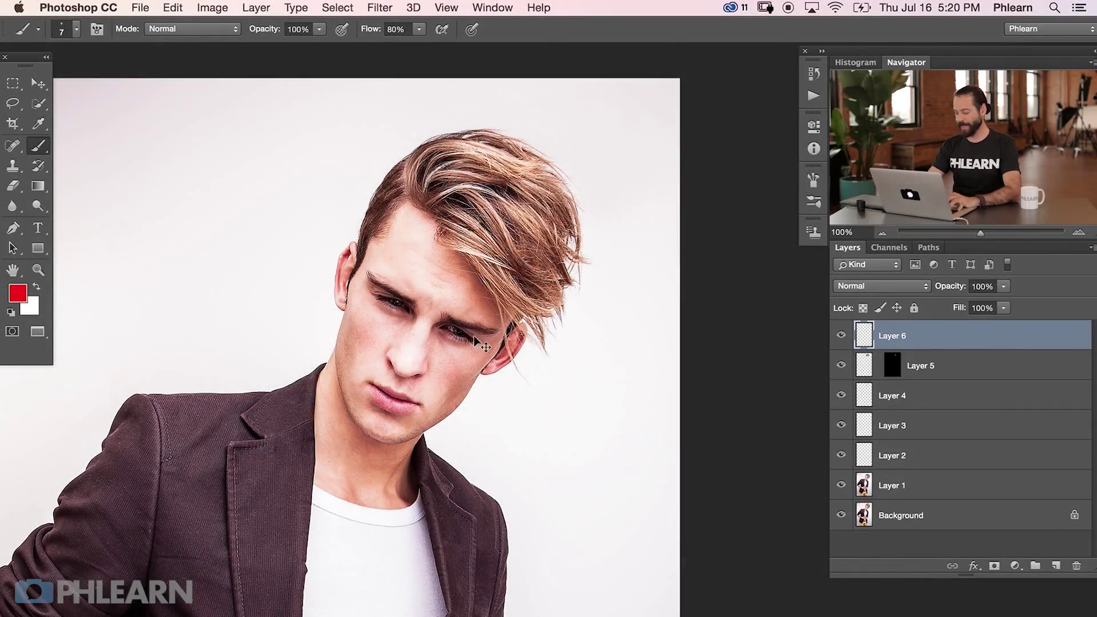
pyautogui.press('super+equal')
pyautogui.moveTo(538, 228); pyautogui.dragTo(492, 465)
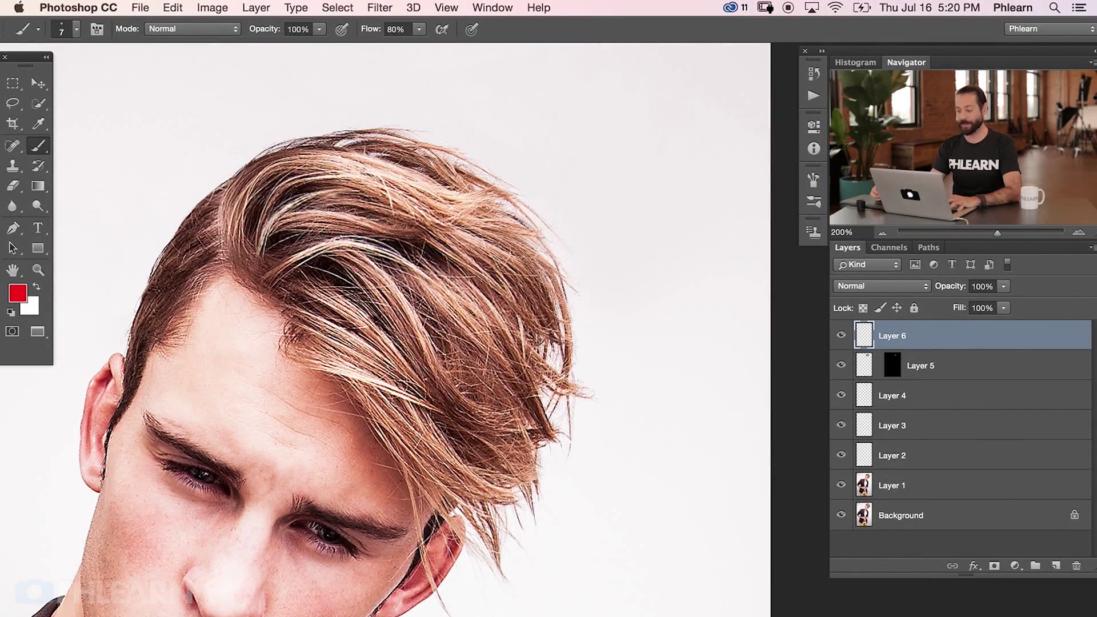
pyautogui.press('s')
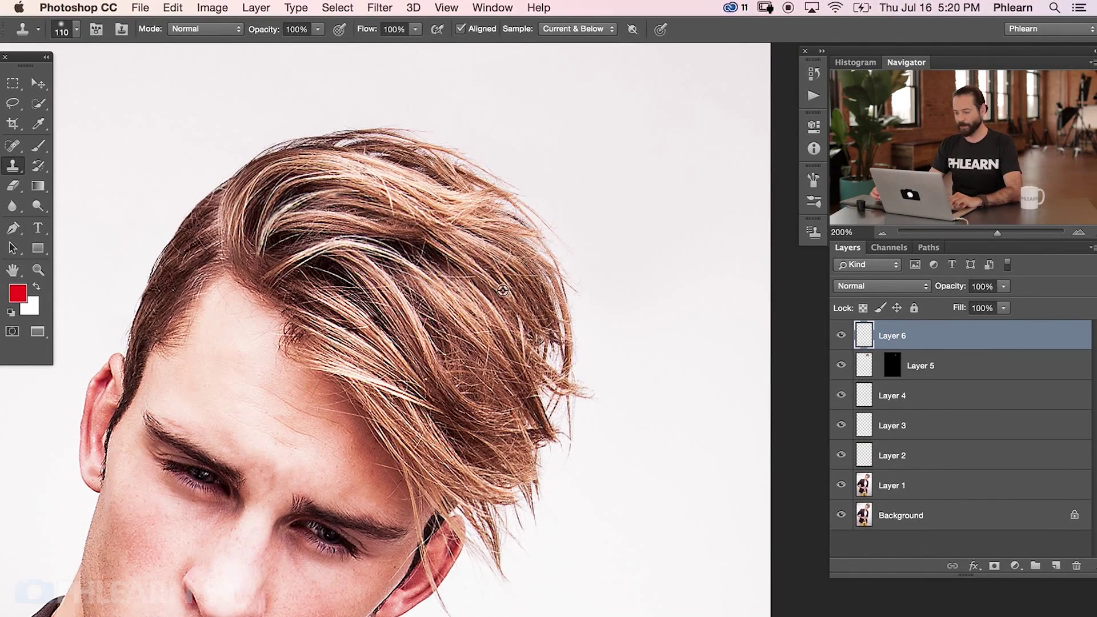
pyautogui.keyDown('alt'); pyautogui.click(484, 316); pyautogui.keyUp('alt')
pyautogui.moveTo(640, 229)
pyautogui.mouseDown()
pyautogui.moveTo(660, 312)
pyautogui.moveTo(702, 346)
pyautogui.moveTo(721, 237)
pyautogui.moveTo(665, 156)
pyautogui.moveTo(683, 391)
pyautogui.moveTo(604, 95)
pyautogui.moveTo(704, 371)
pyautogui.moveTo(686, 457)
pyautogui.mouseUp()
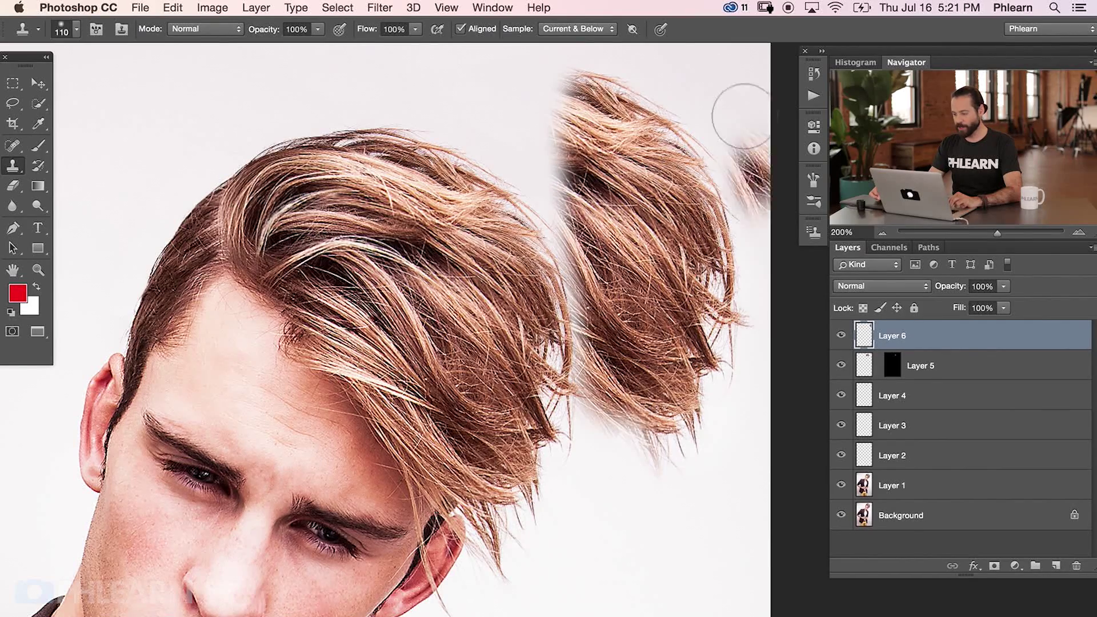
# Move the cloned hair section on Layer 6 onto the outer edge of the man's hair.
pyautogui.press('v')
pyautogui.moveTo(657, 195)
pyautogui.mouseDown()
pyautogui.moveTo(614, 352)
pyautogui.moveTo(502, 361)
pyautogui.mouseUp()
pyautogui.moveTo(502, 424)
pyautogui.mouseDown()
pyautogui.moveTo(512, 327)
pyautogui.moveTo(574, 289)
pyautogui.moveTo(559, 324)
pyautogui.mouseUp()
pyautogui.scroll(3, 685, 334)
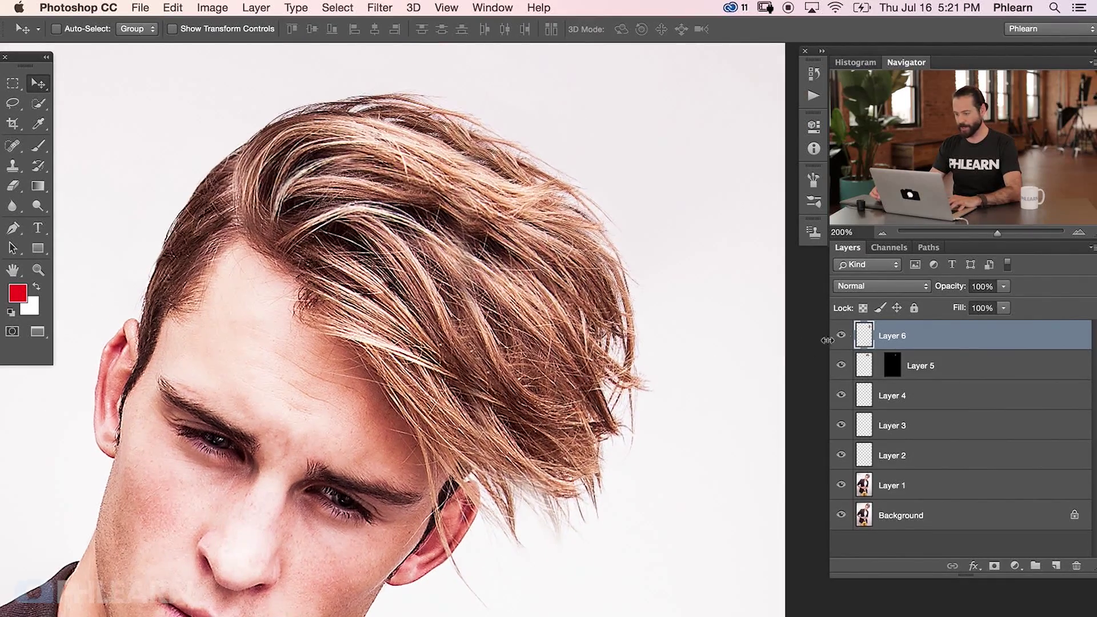
# Set Layer 6's blend mode to Darken and shift the cloned section slightly inward over the hair.
pyautogui.click(867, 288)
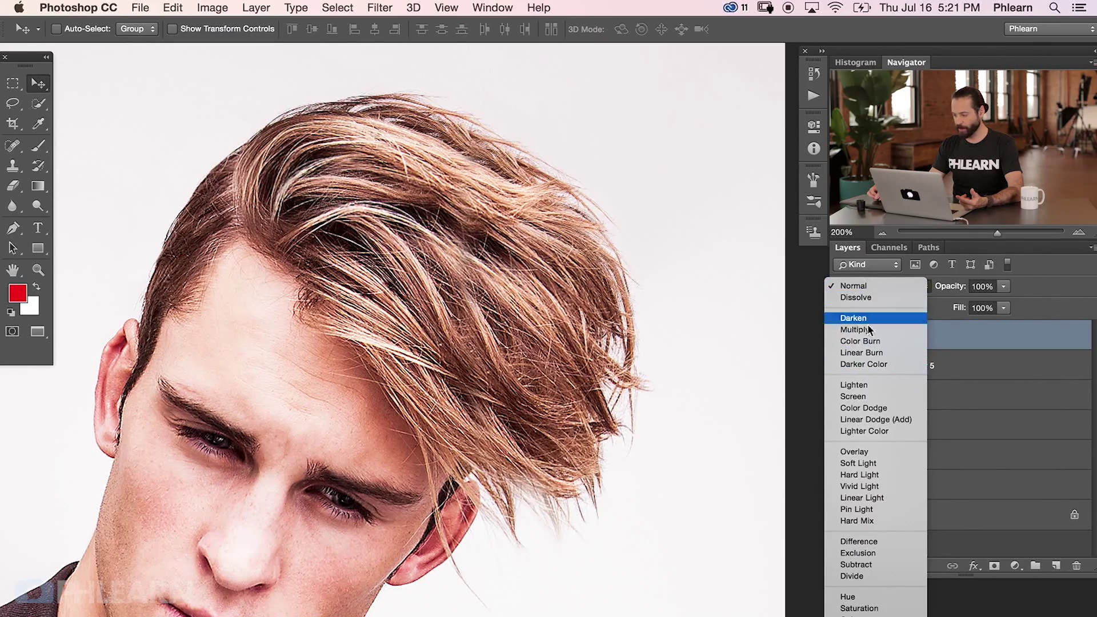
pyautogui.click(869, 320)
pyautogui.moveTo(635, 406)
pyautogui.mouseDown()
pyautogui.moveTo(585, 410)
pyautogui.moveTo(539, 363)
pyautogui.moveTo(503, 352)
pyautogui.moveTo(600, 397)
pyautogui.moveTo(623, 444)
pyautogui.moveTo(615, 409)
pyautogui.moveTo(568, 382)
pyautogui.moveTo(600, 406)
pyautogui.moveTo(614, 400)
pyautogui.mouseUp()
# Try the Lighten blend mode on Layer 6 and move the cloned section further in over the hair.
pyautogui.click(874, 286)
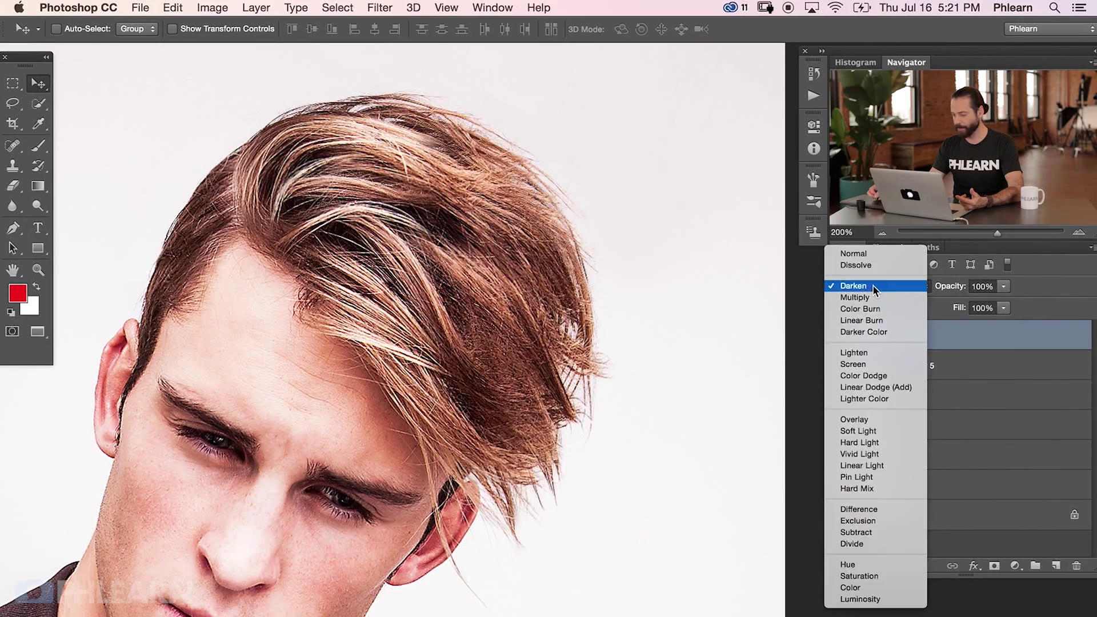
pyautogui.click(862, 353)
pyautogui.moveTo(569, 417); pyautogui.dragTo(486, 422)
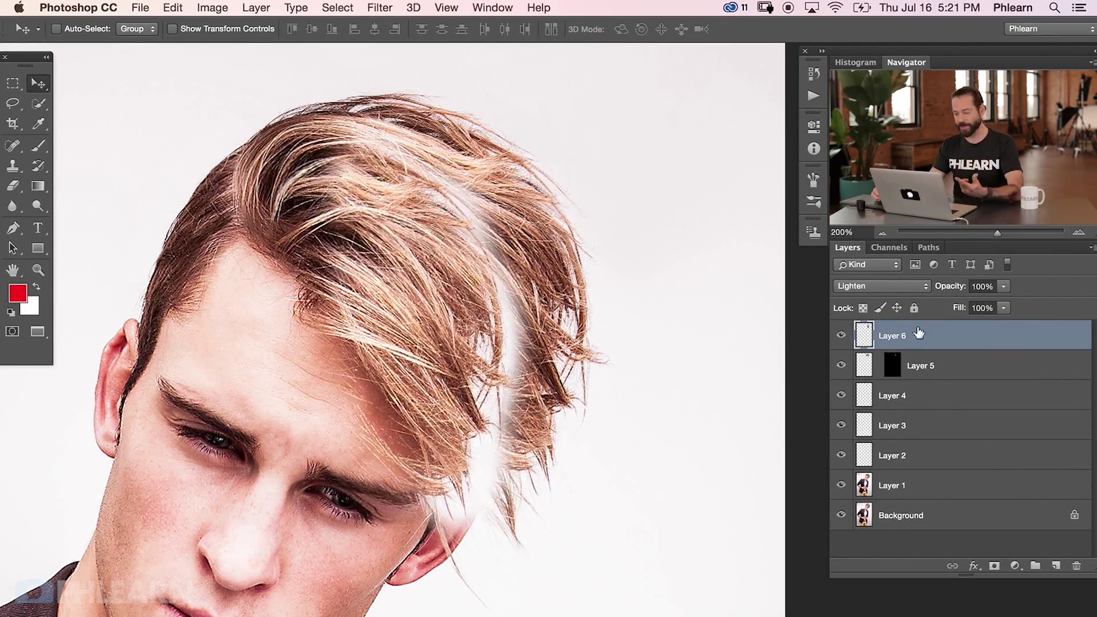
# Set Layer 6's blend mode back to Darken and reposition the cloned section at the outer hair edge.
pyautogui.click(870, 287)
pyautogui.click(854, 239)
pyautogui.moveTo(538, 399); pyautogui.dragTo(610, 419)
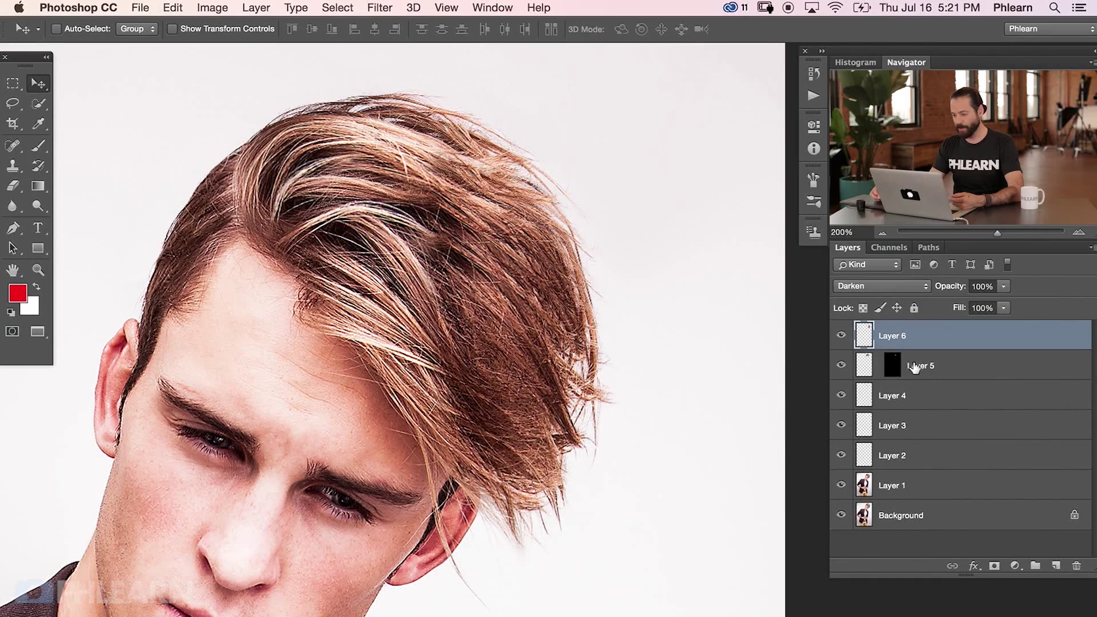
# Hide Layer 6 behind a black mask and paint with a size 40 brush to fill the light gaps along the outer hair edge.
pyautogui.keyDown('alt'); pyautogui.click(994, 568); pyautogui.keyUp('alt')
pyautogui.press('b')
pyautogui.moveTo(552, 337); pyautogui.dragTo(555, 337)
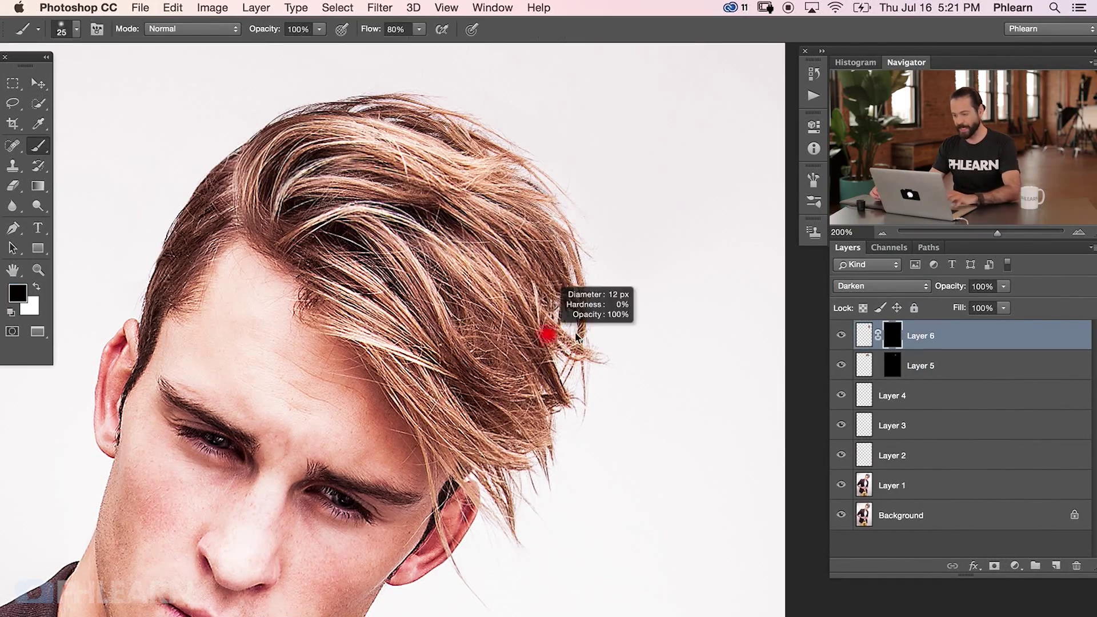
pyautogui.press('x')
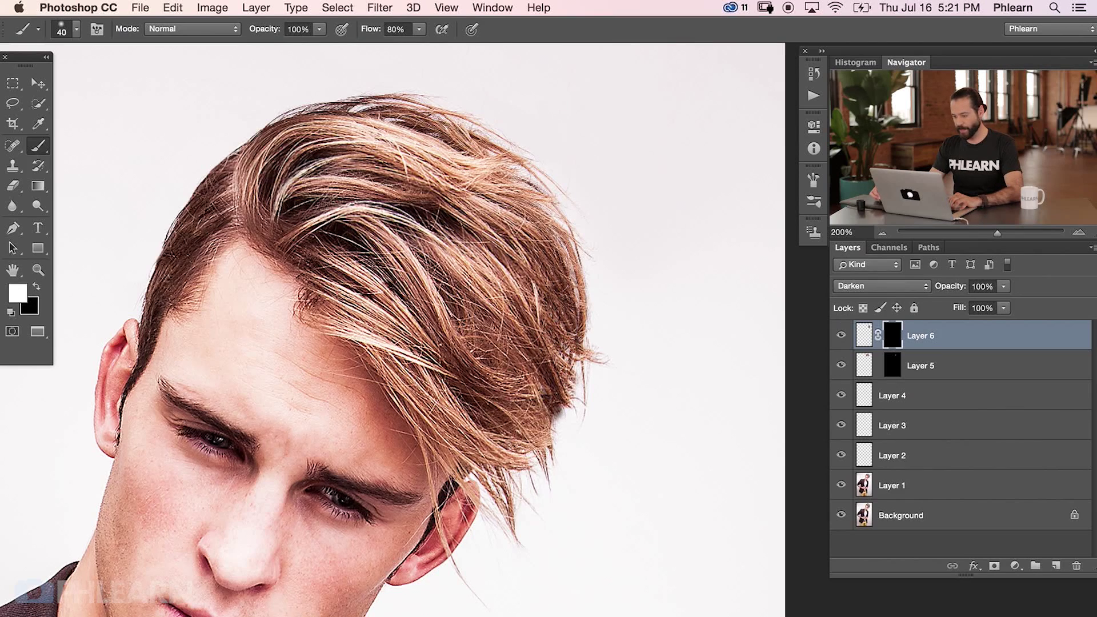
pyautogui.moveTo(558, 443); pyautogui.dragTo(544, 389)
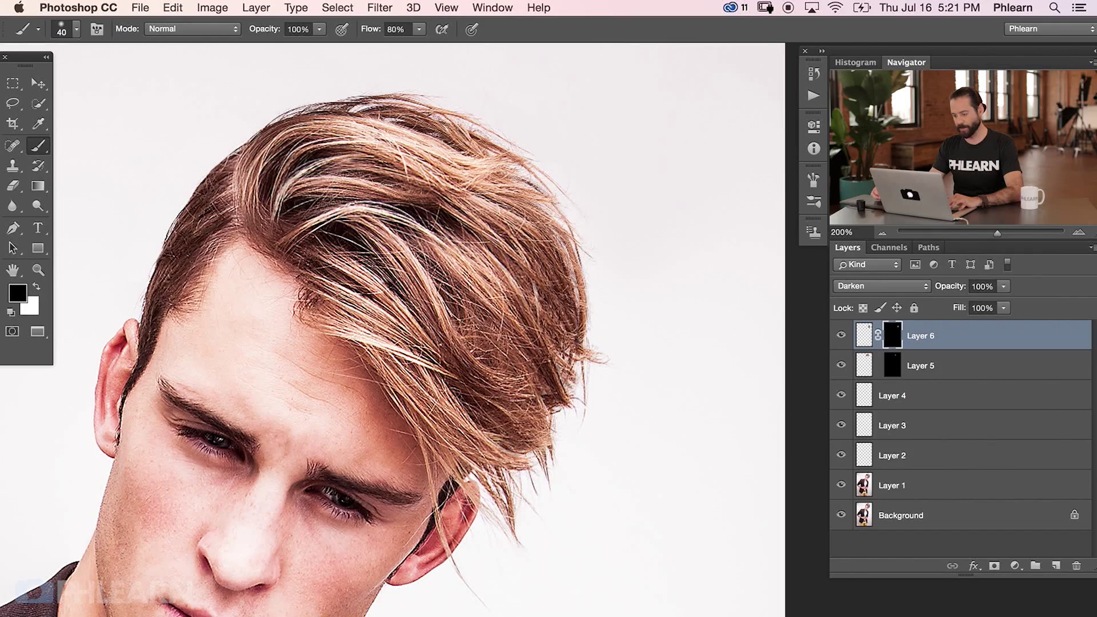
pyautogui.moveTo(525, 572)
pyautogui.mouseDown()
pyautogui.moveTo(574, 498)
pyautogui.moveTo(585, 551)
pyautogui.mouseUp()
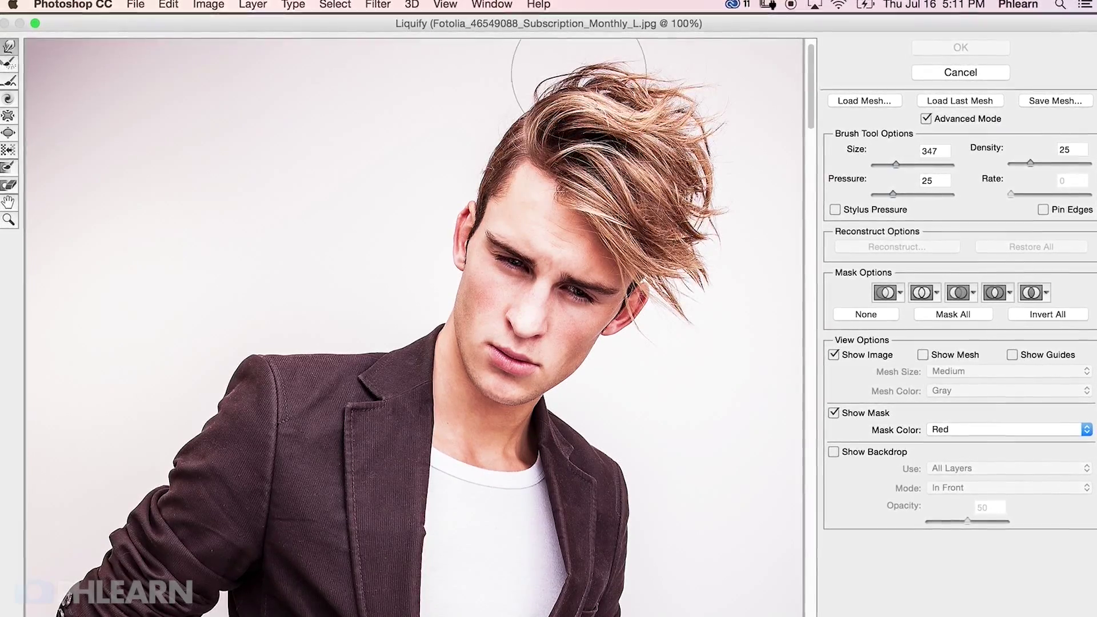
pyautogui.moveTo(527, 49)
pyautogui.mouseDown()
pyautogui.moveTo(676, 58)
pyautogui.moveTo(760, 37)
pyautogui.mouseUp()
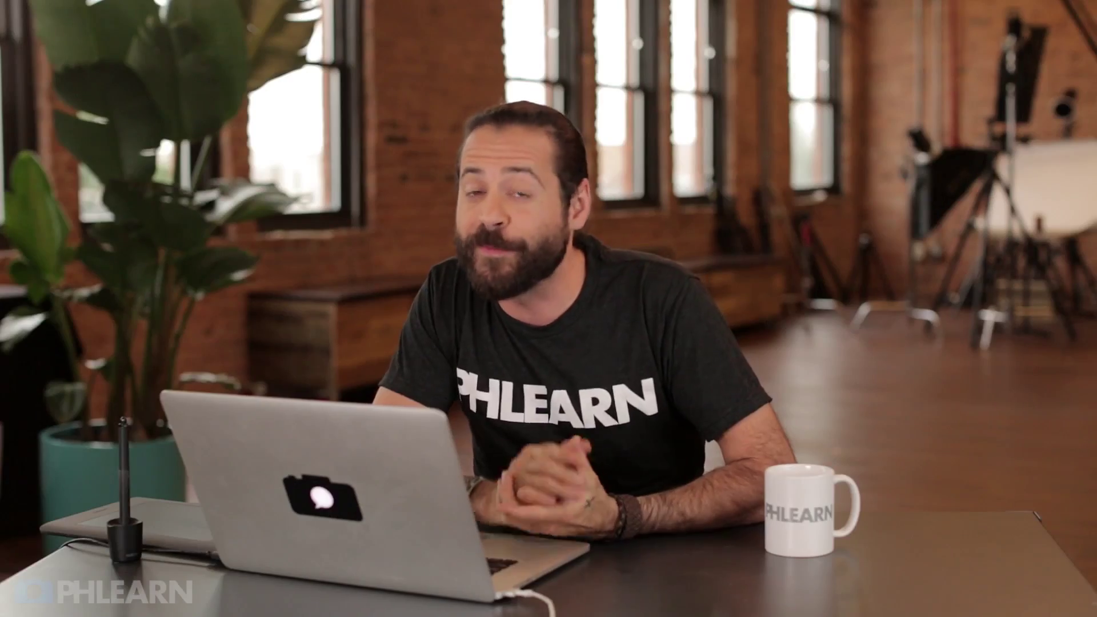
pyautogui.moveTo(378, 335); pyautogui.dragTo(687, 328)
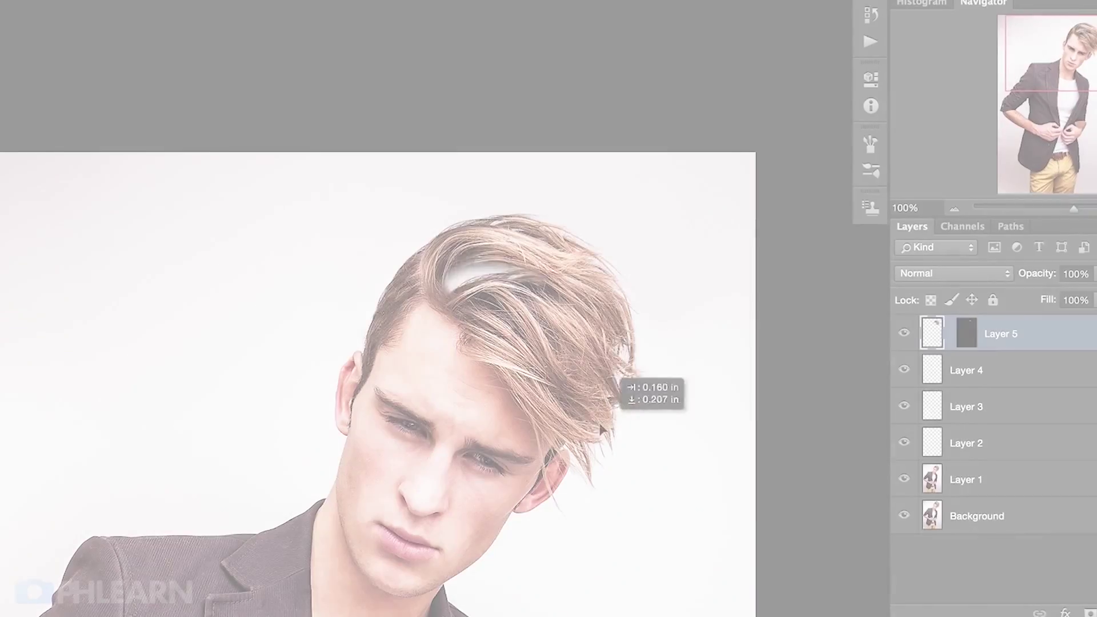
pyautogui.moveTo(603, 423); pyautogui.dragTo(569, 319)
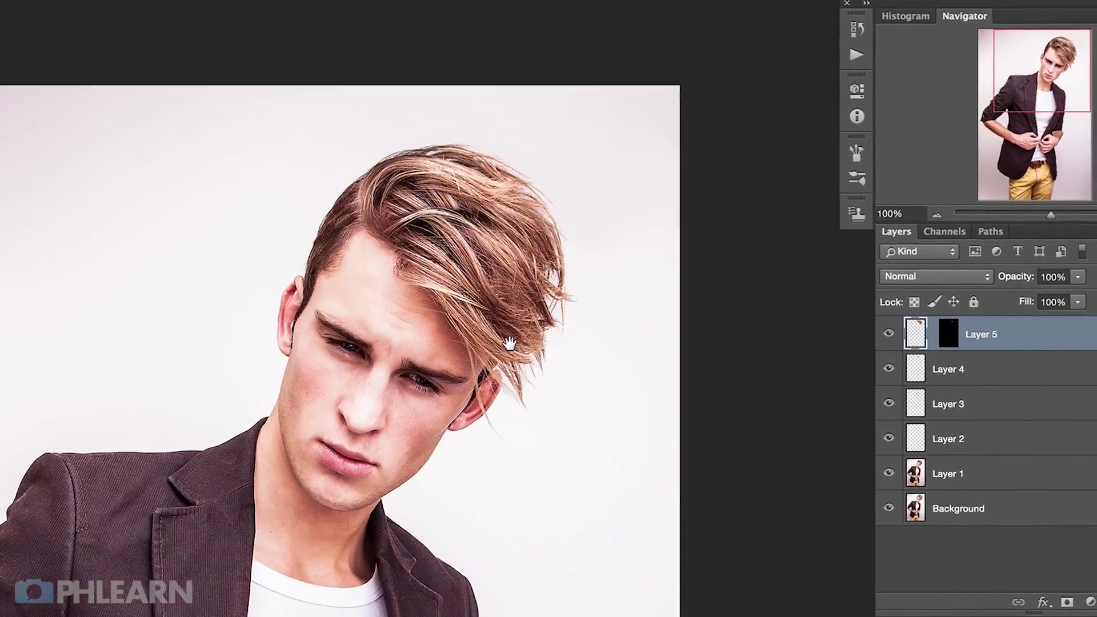
pyautogui.hotkey('ctrl', 't')
pyautogui.moveTo(540, 458); pyautogui.dragTo(480, 278)
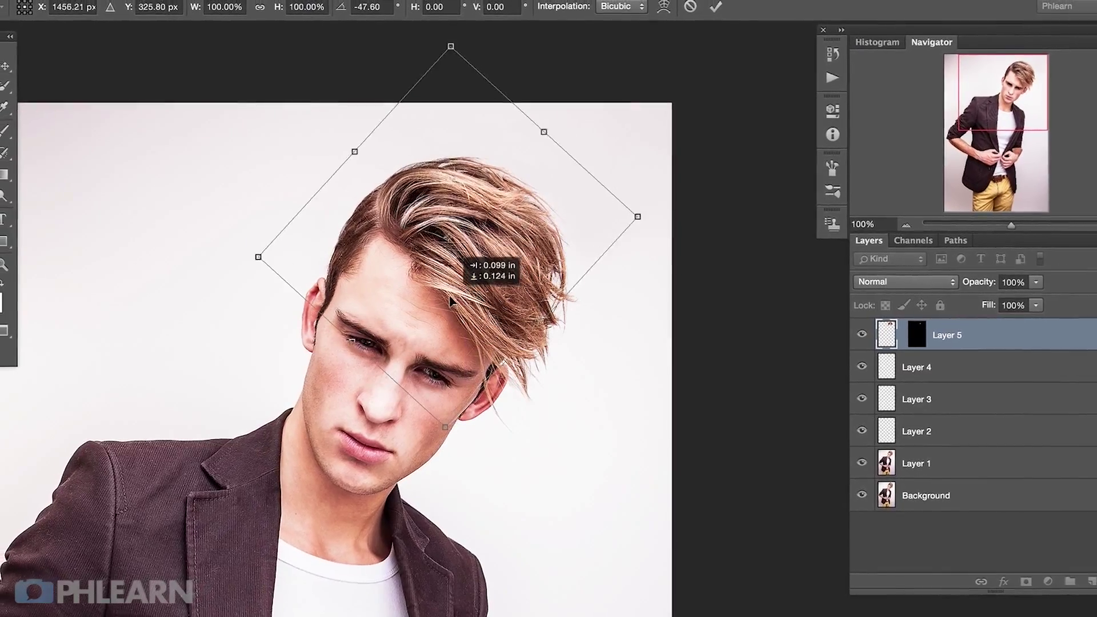
pyautogui.moveTo(637, 214); pyautogui.dragTo(543, 226)
pyautogui.moveTo(437, 283); pyautogui.dragTo(484, 281)
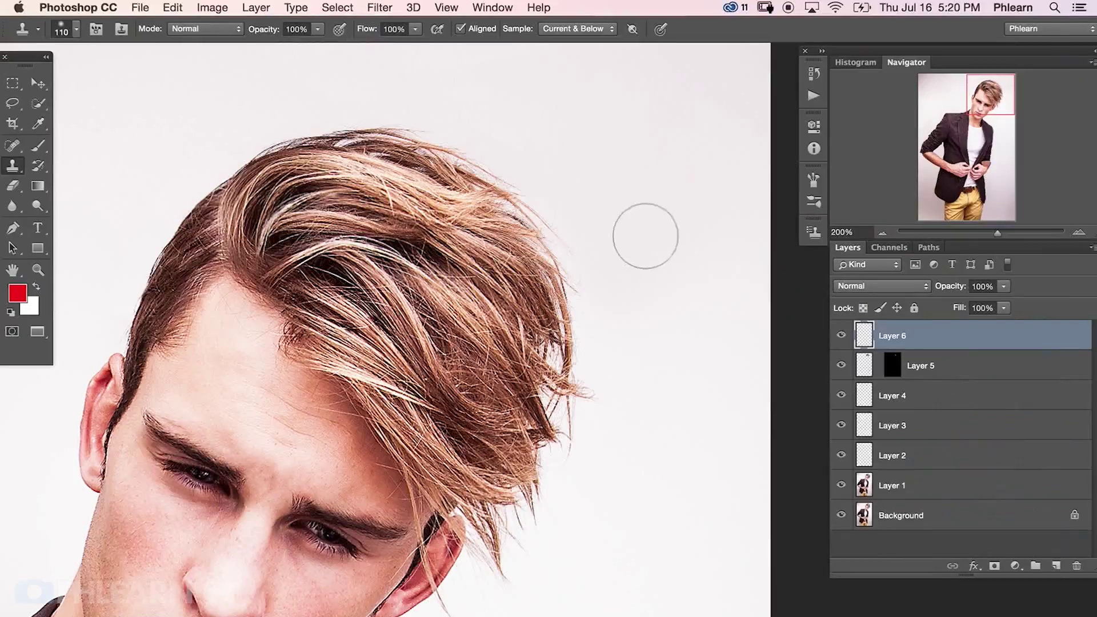
pyautogui.moveTo(644, 232)
pyautogui.mouseDown()
pyautogui.moveTo(669, 251)
pyautogui.moveTo(657, 257)
pyautogui.moveTo(637, 343)
pyautogui.moveTo(674, 149)
pyautogui.mouseUp()
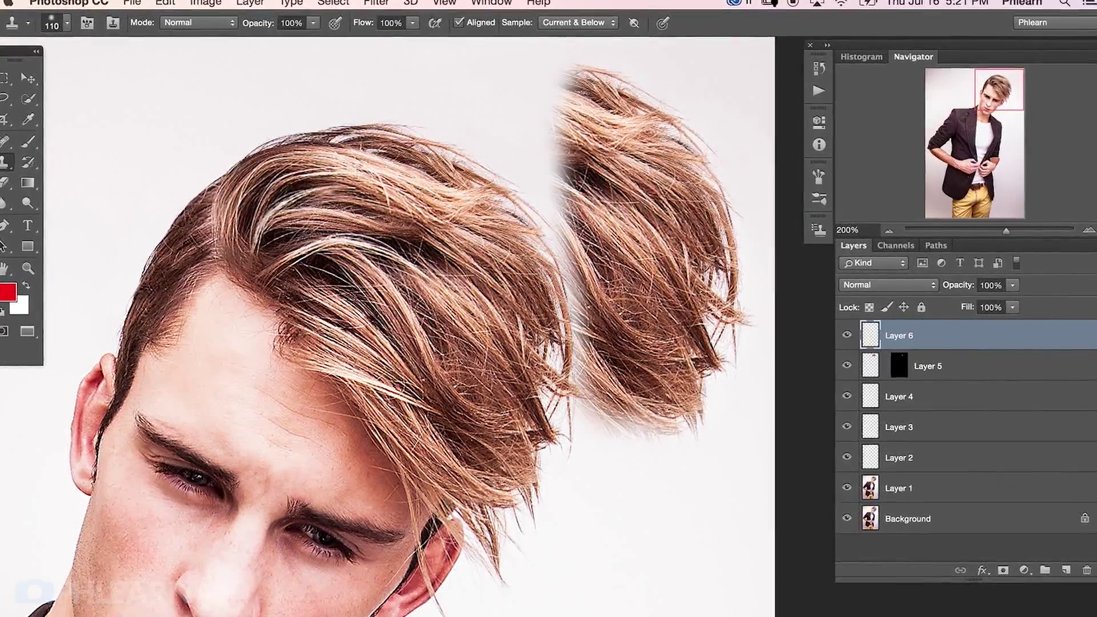
pyautogui.press('v')
pyautogui.moveTo(640, 331)
pyautogui.mouseDown()
pyautogui.moveTo(507, 407)
pyautogui.moveTo(509, 325)
pyautogui.moveTo(558, 355)
pyautogui.moveTo(571, 343)
pyautogui.mouseUp()
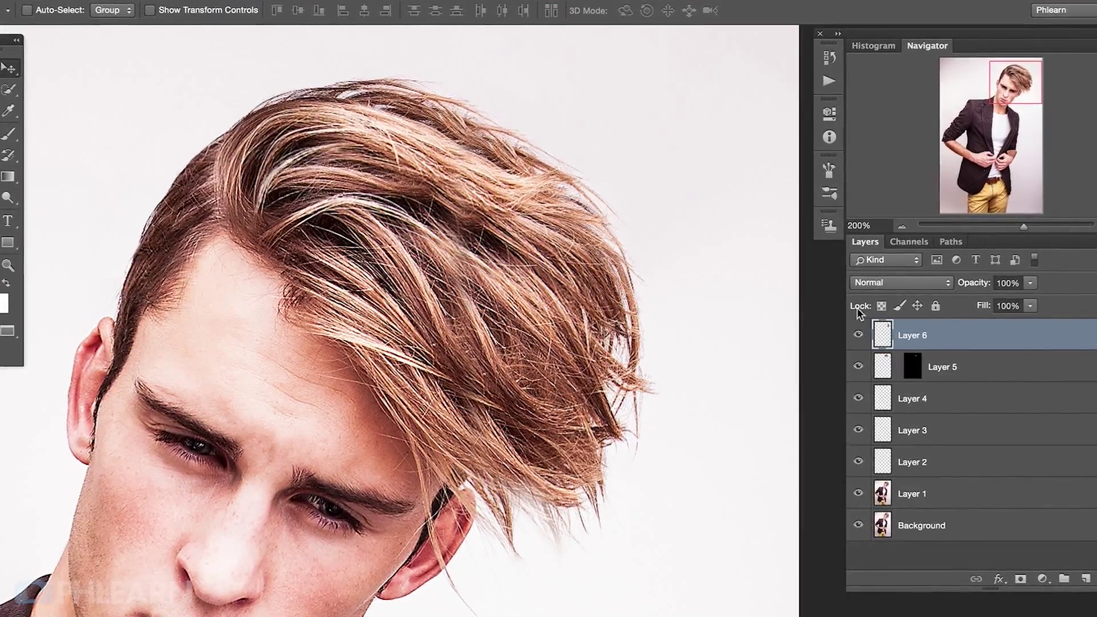
pyautogui.click(890, 284)
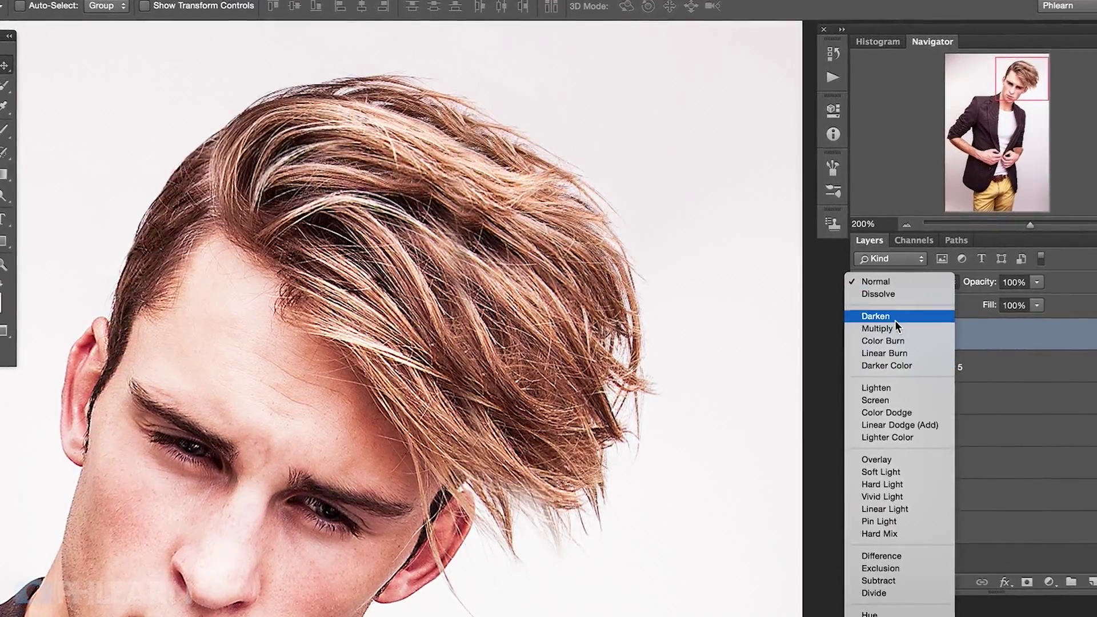
pyautogui.click(895, 317)
pyautogui.moveTo(656, 421); pyautogui.dragTo(603, 396)
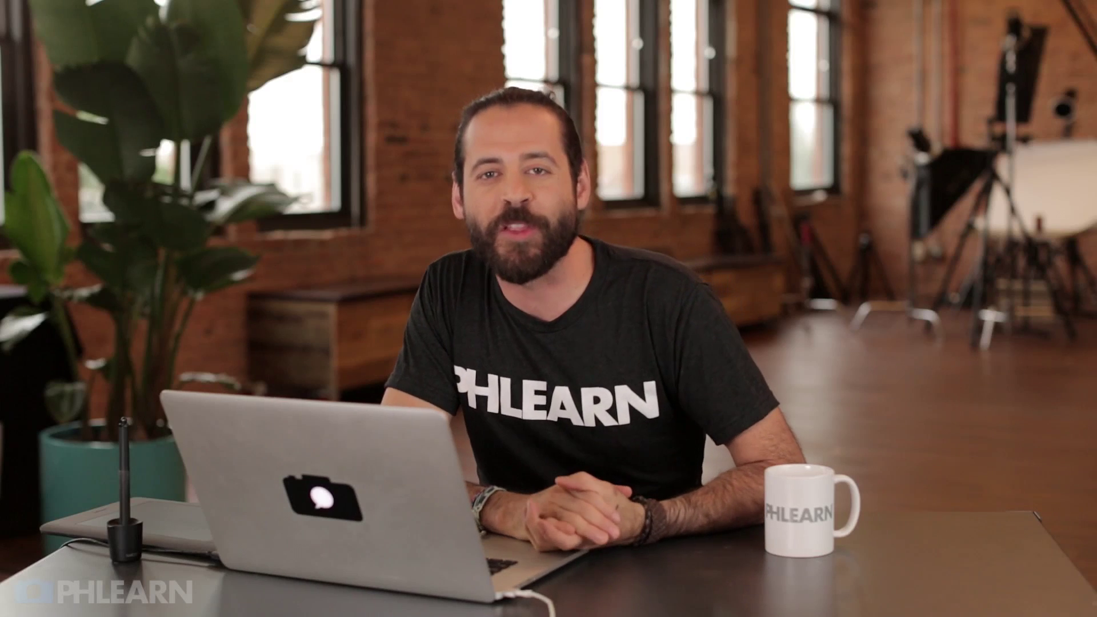